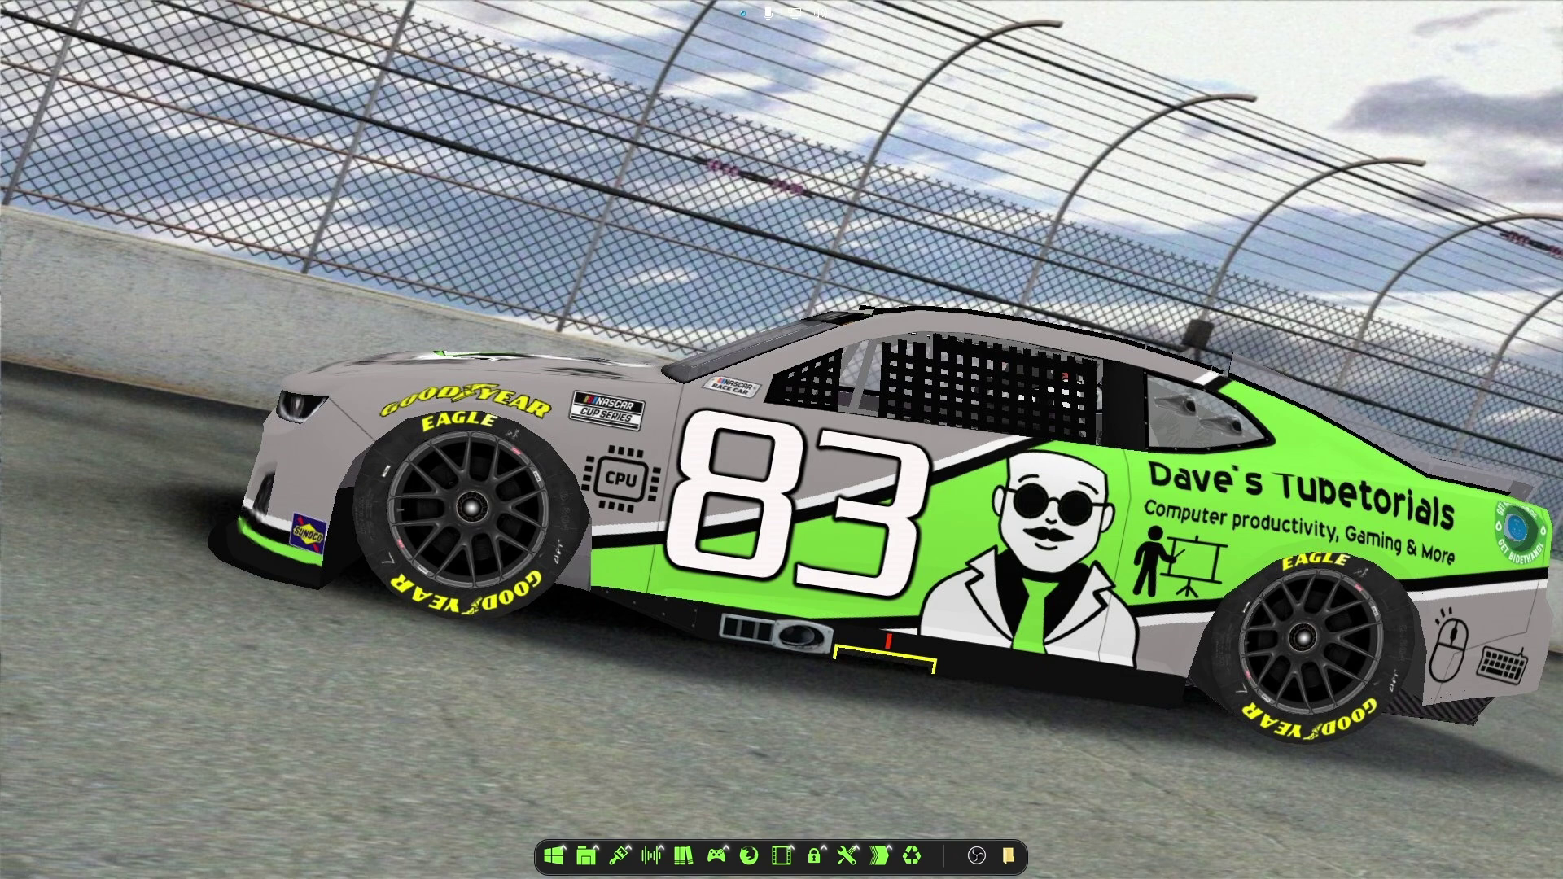
- Search DuckDuckGo in Firefox for 'SUPER METROID LAUCNHER'
{"action": "left_click", "coordinate": [747, 853]}
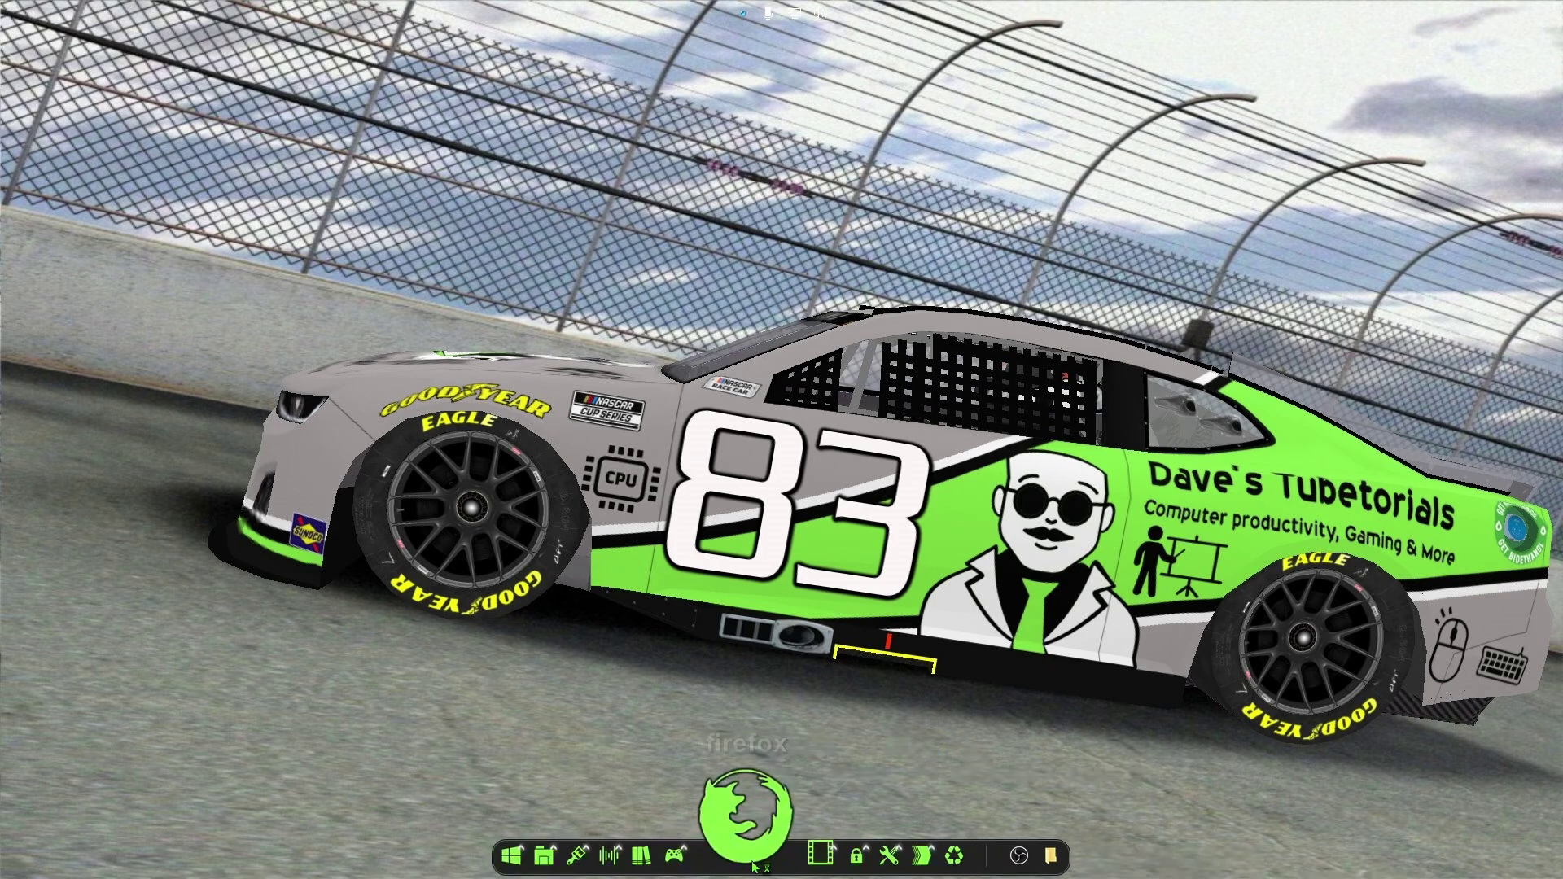
{"action": "left_click", "coordinate": [639, 138]}
{"action": "type", "text": "SU"}
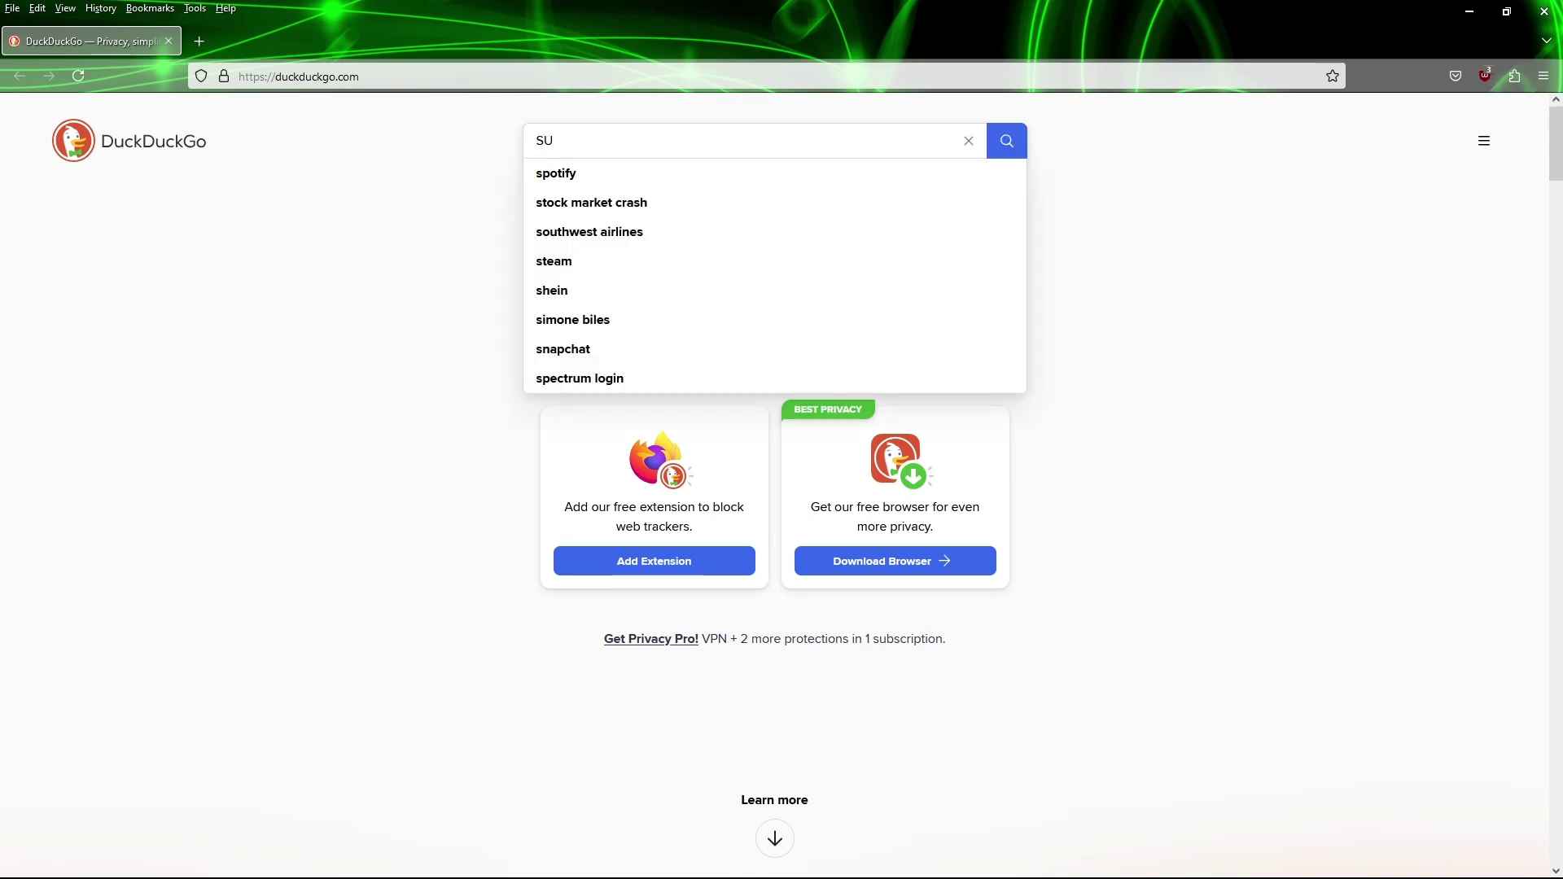
{"action": "type", "text": "PER "}
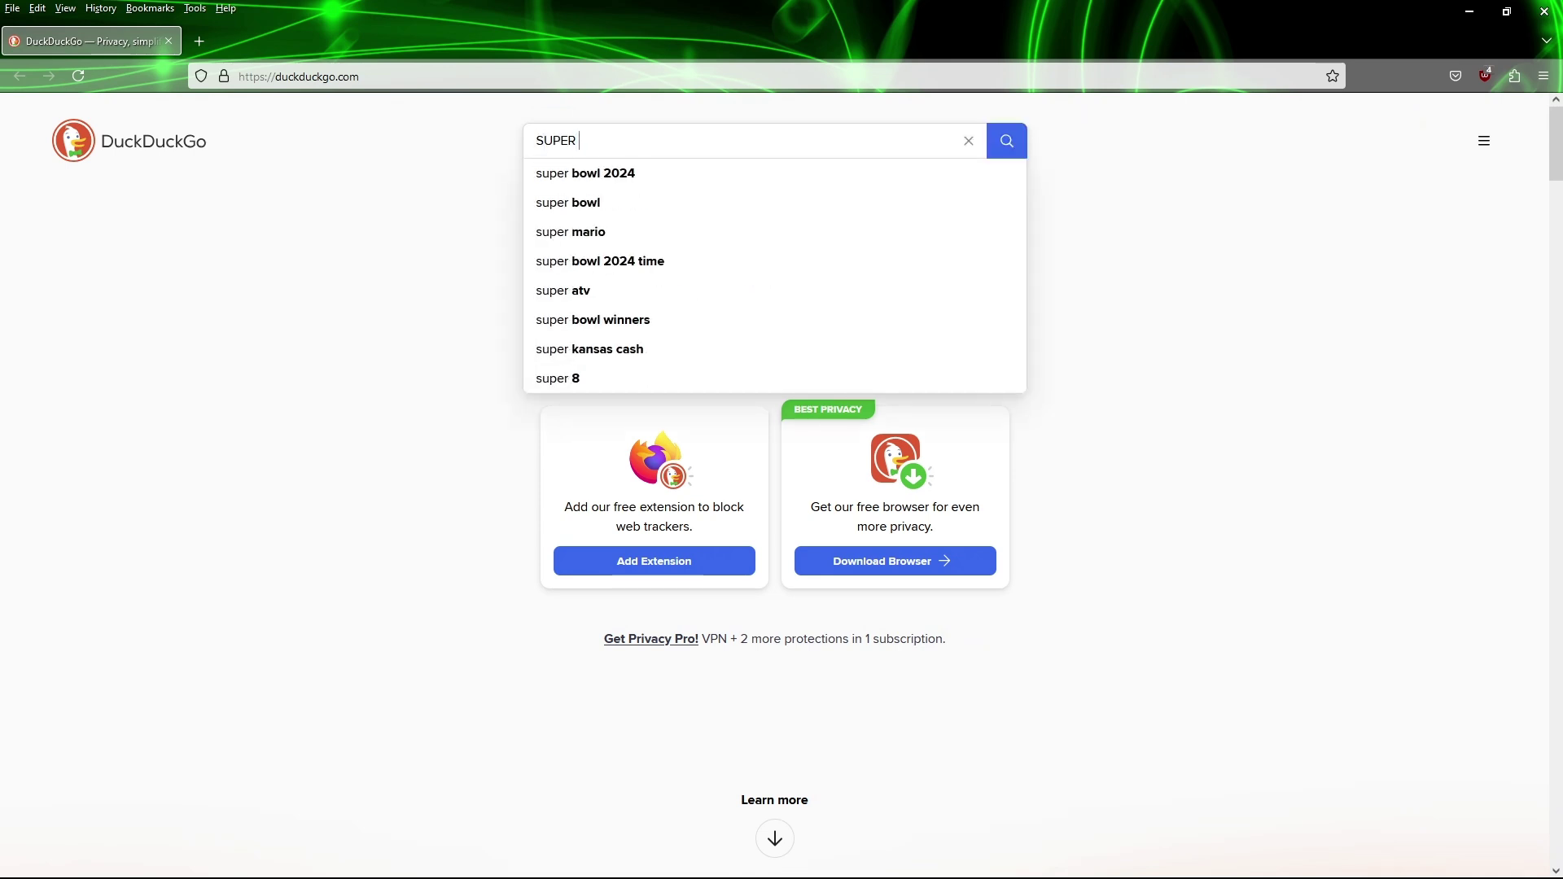
{"action": "type", "text": "METROID LAUC"}
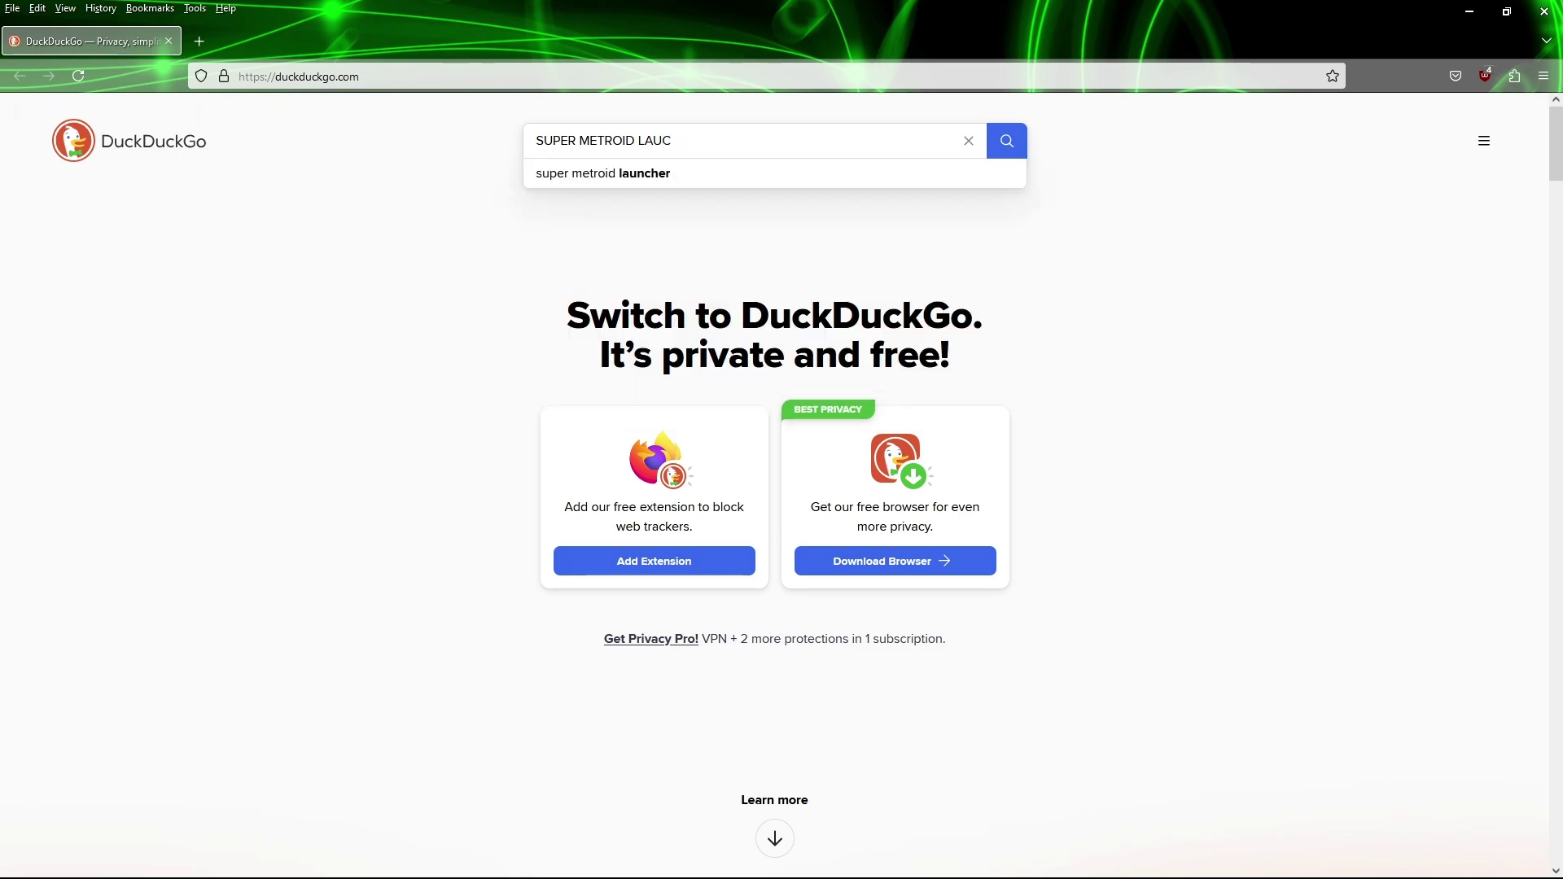
{"action": "type", "text": "NHER"}
{"action": "key", "text": "Return"}
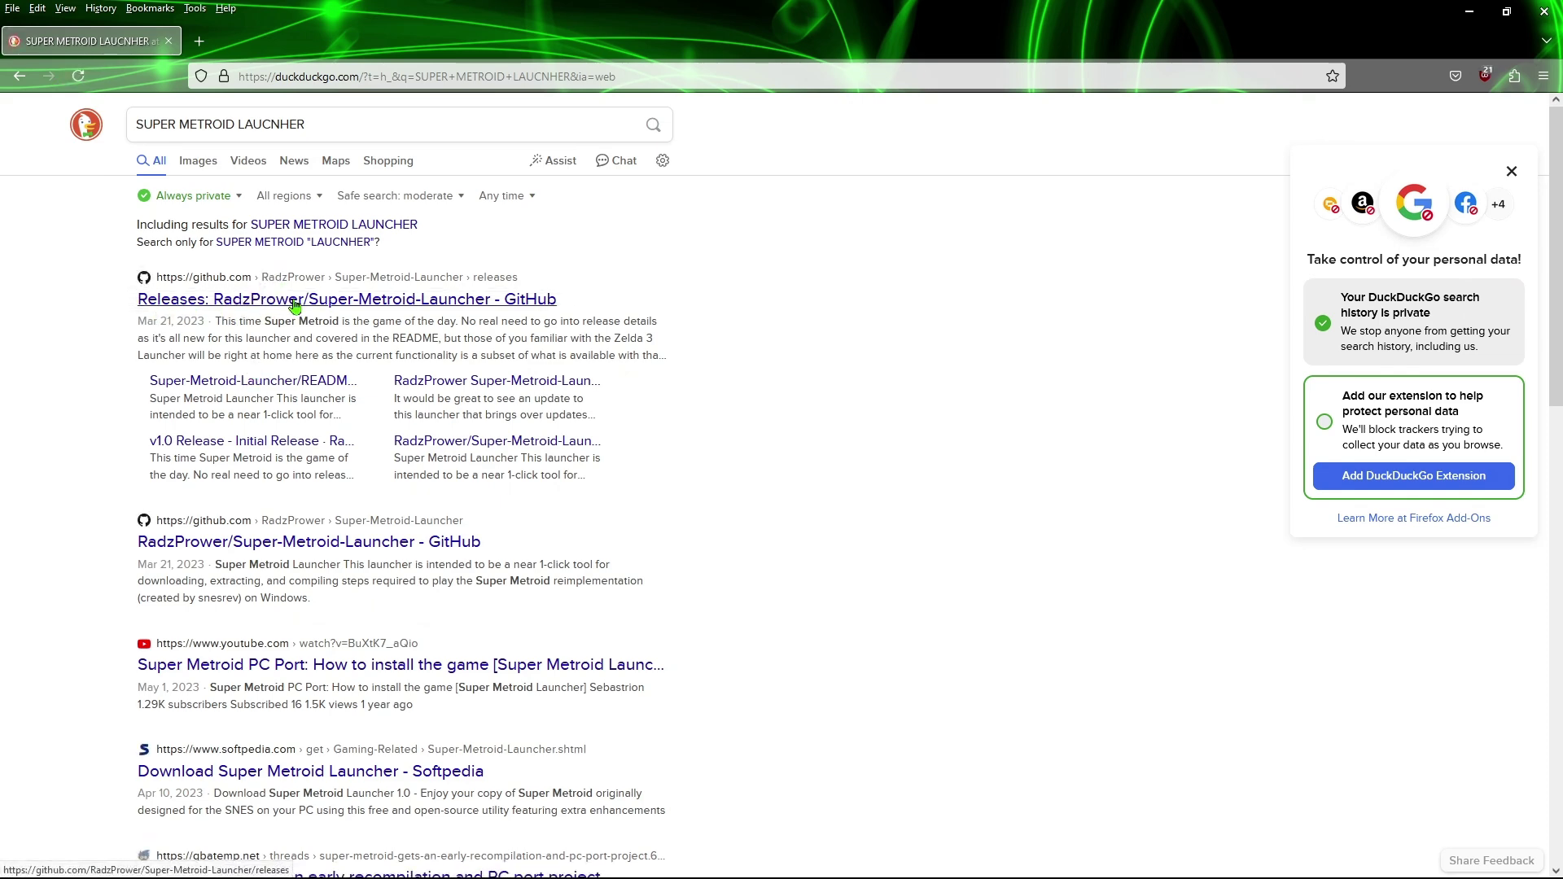
- Open the RadzPrower Super-Metroid-Launcher releases page and cancel saving the v1.0 zip
{"action": "left_click", "coordinate": [294, 301]}
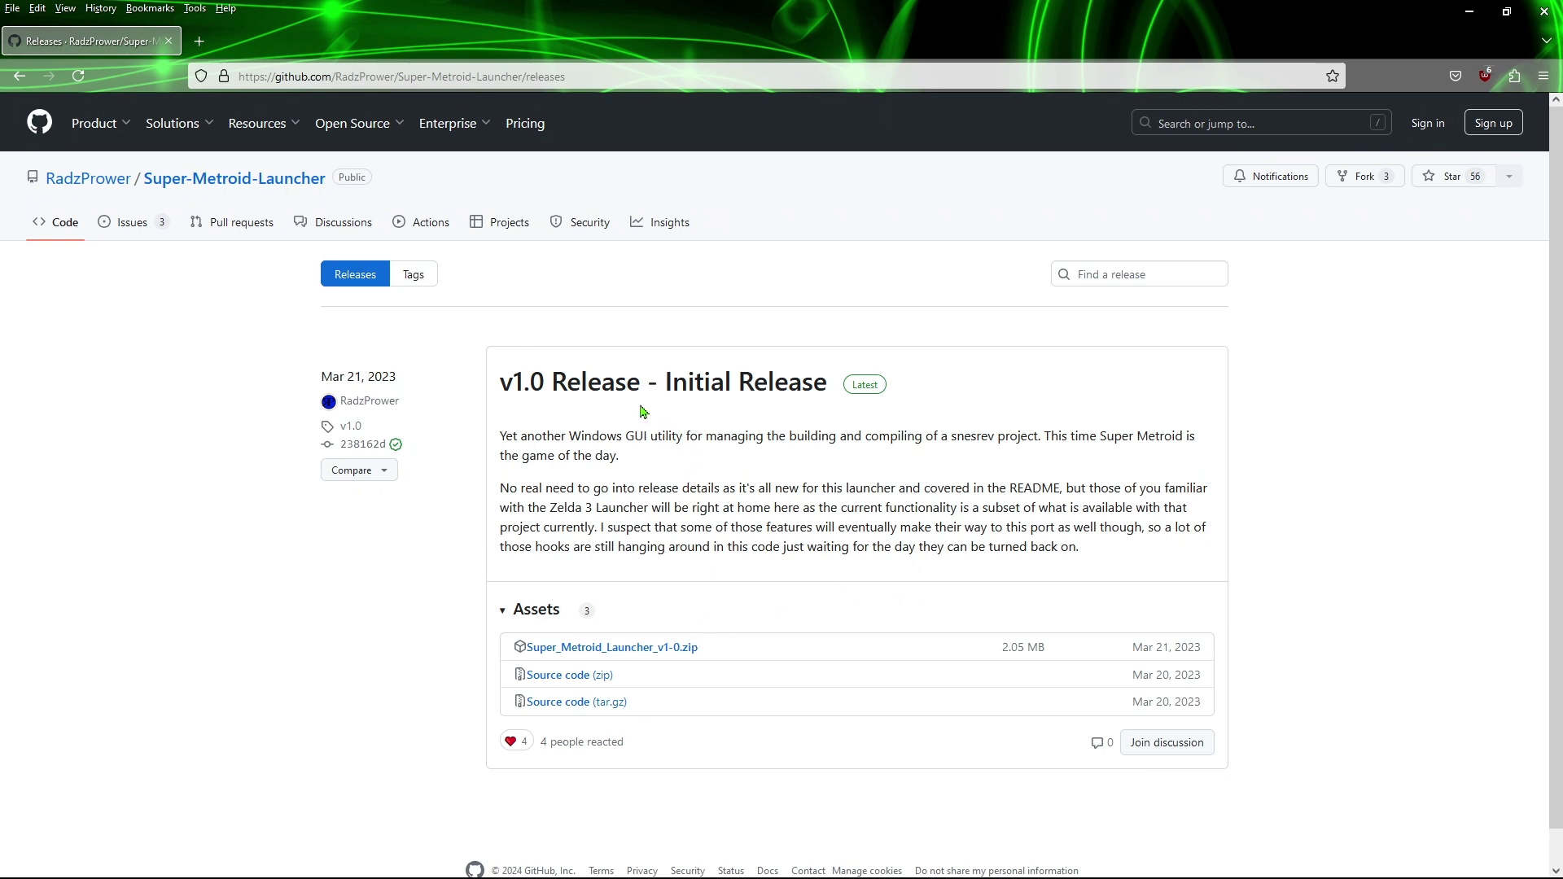
{"action": "left_click", "coordinate": [646, 656]}
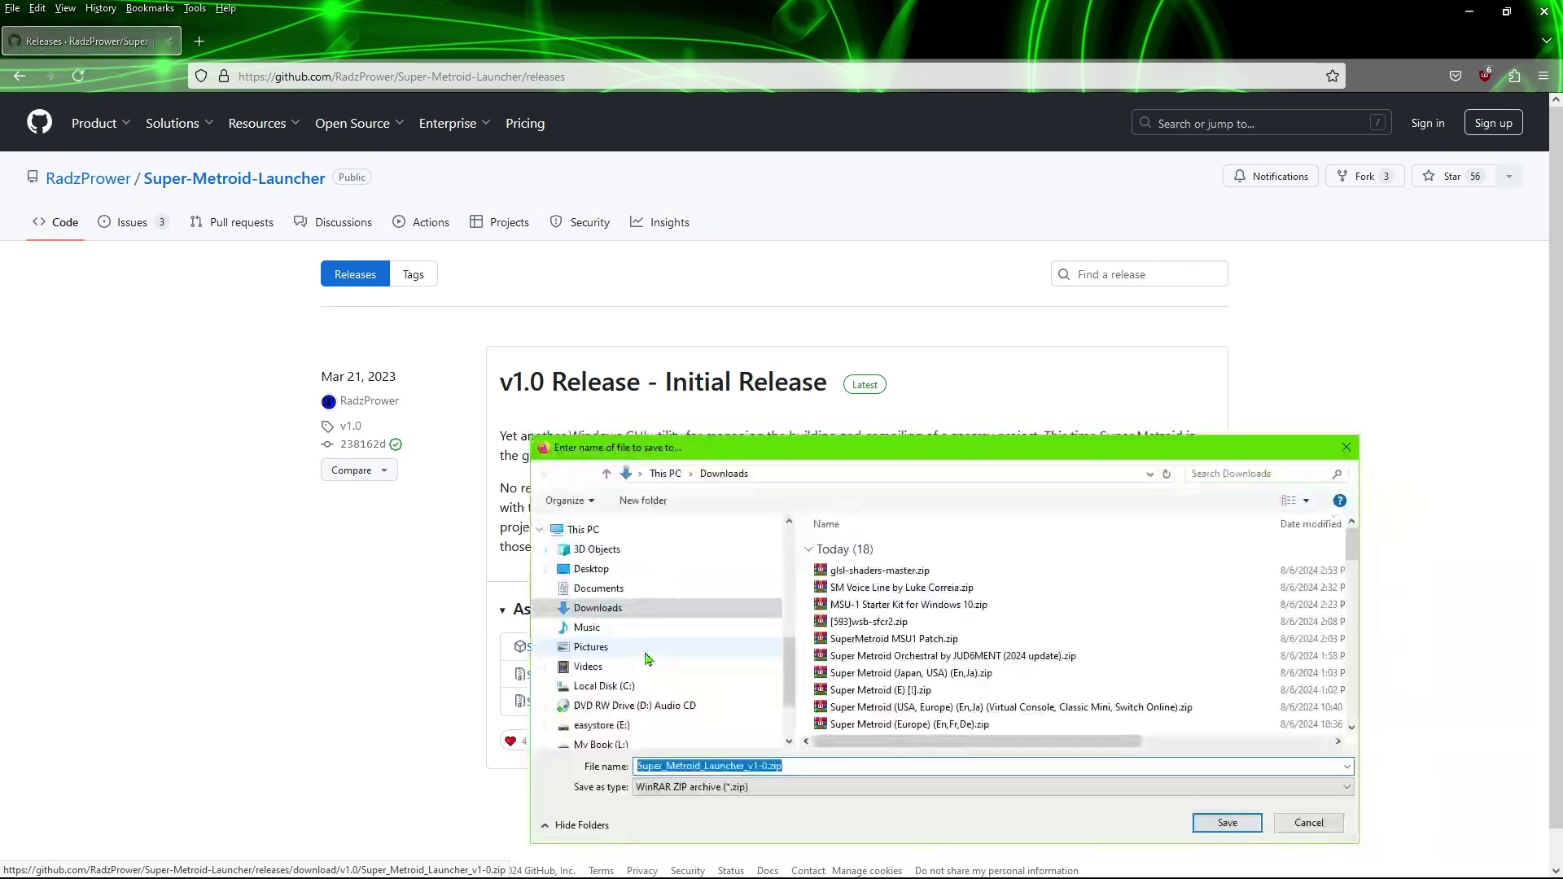
{"action": "left_click", "coordinate": [1309, 822]}
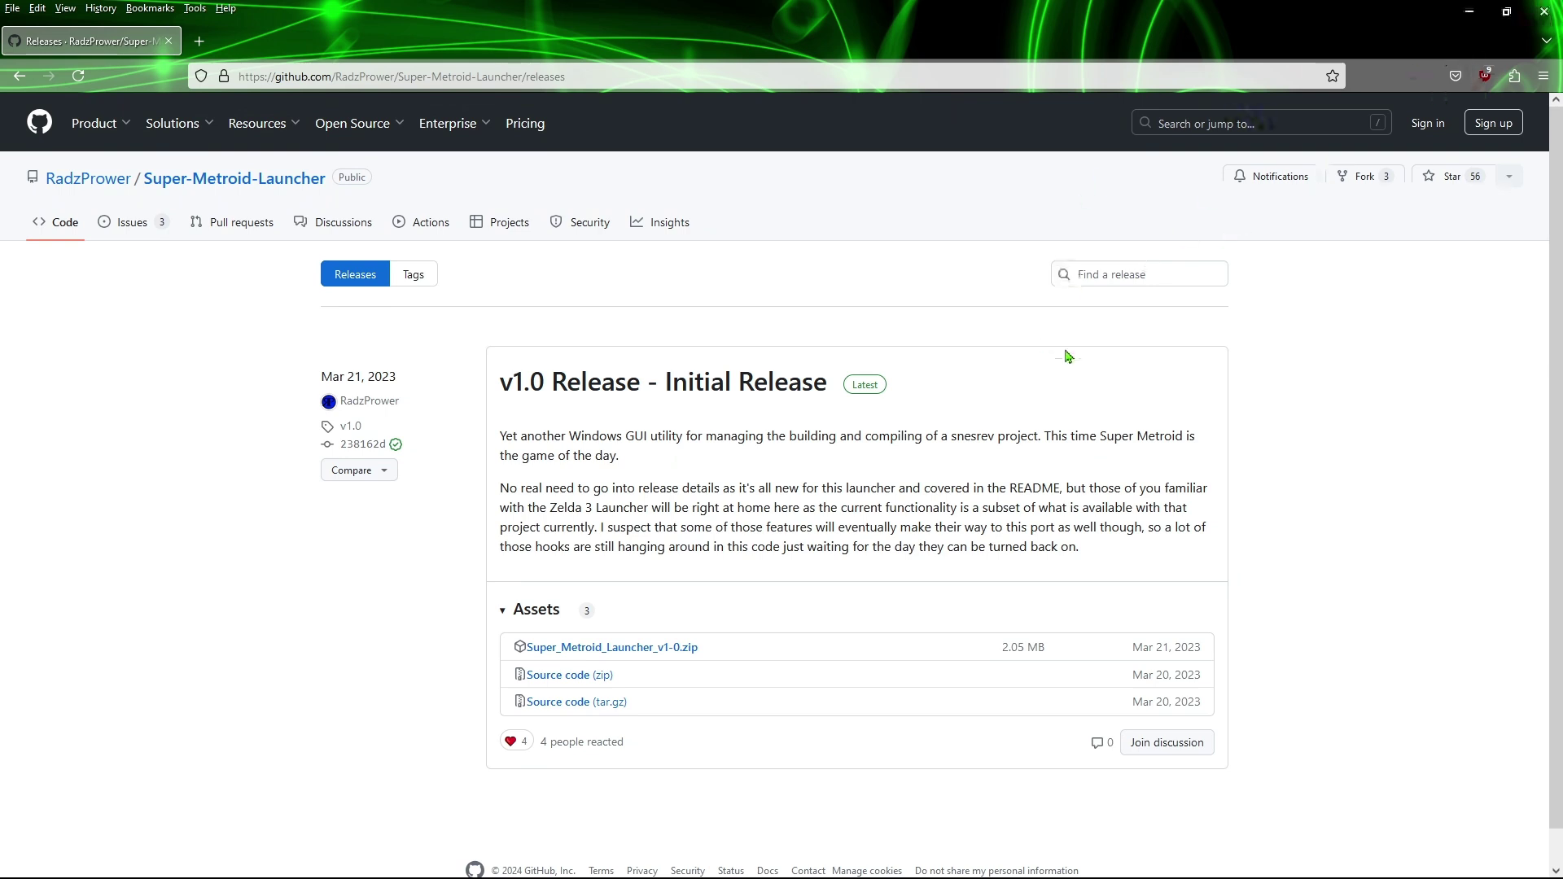
- Close the browser window to return to the desktop
{"action": "left_click", "coordinate": [1543, 12]}
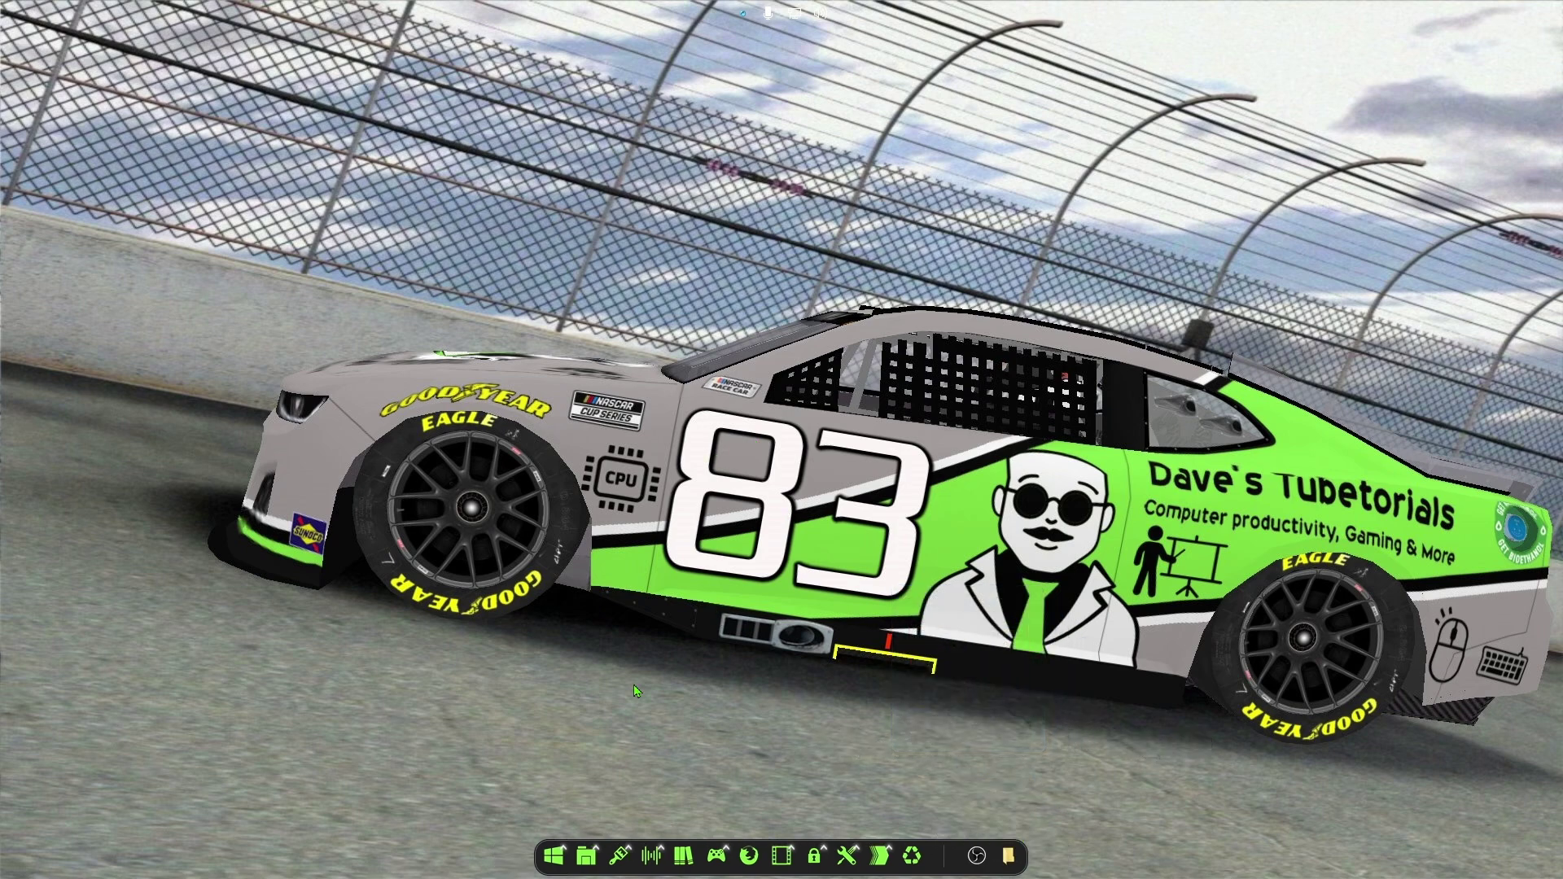
{"action": "mouse_move", "coordinate": [1009, 853]}
- Extract the launcher zip into the Super_Metroid_Launcher_v1-0 folder
{"action": "left_click", "coordinate": [1008, 846]}
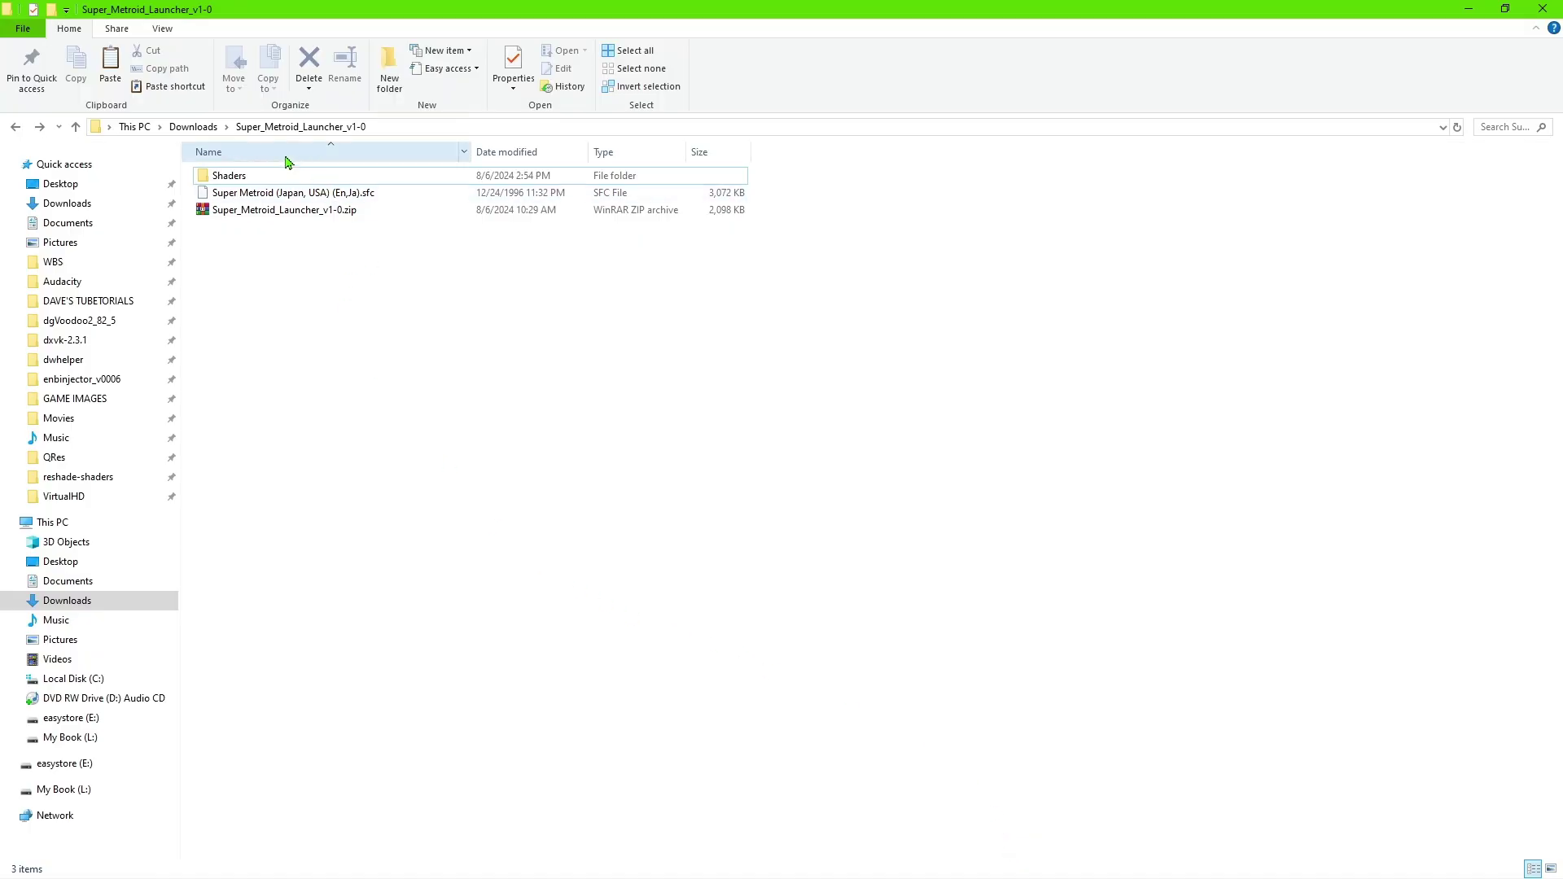
{"action": "right_click", "coordinate": [241, 220]}
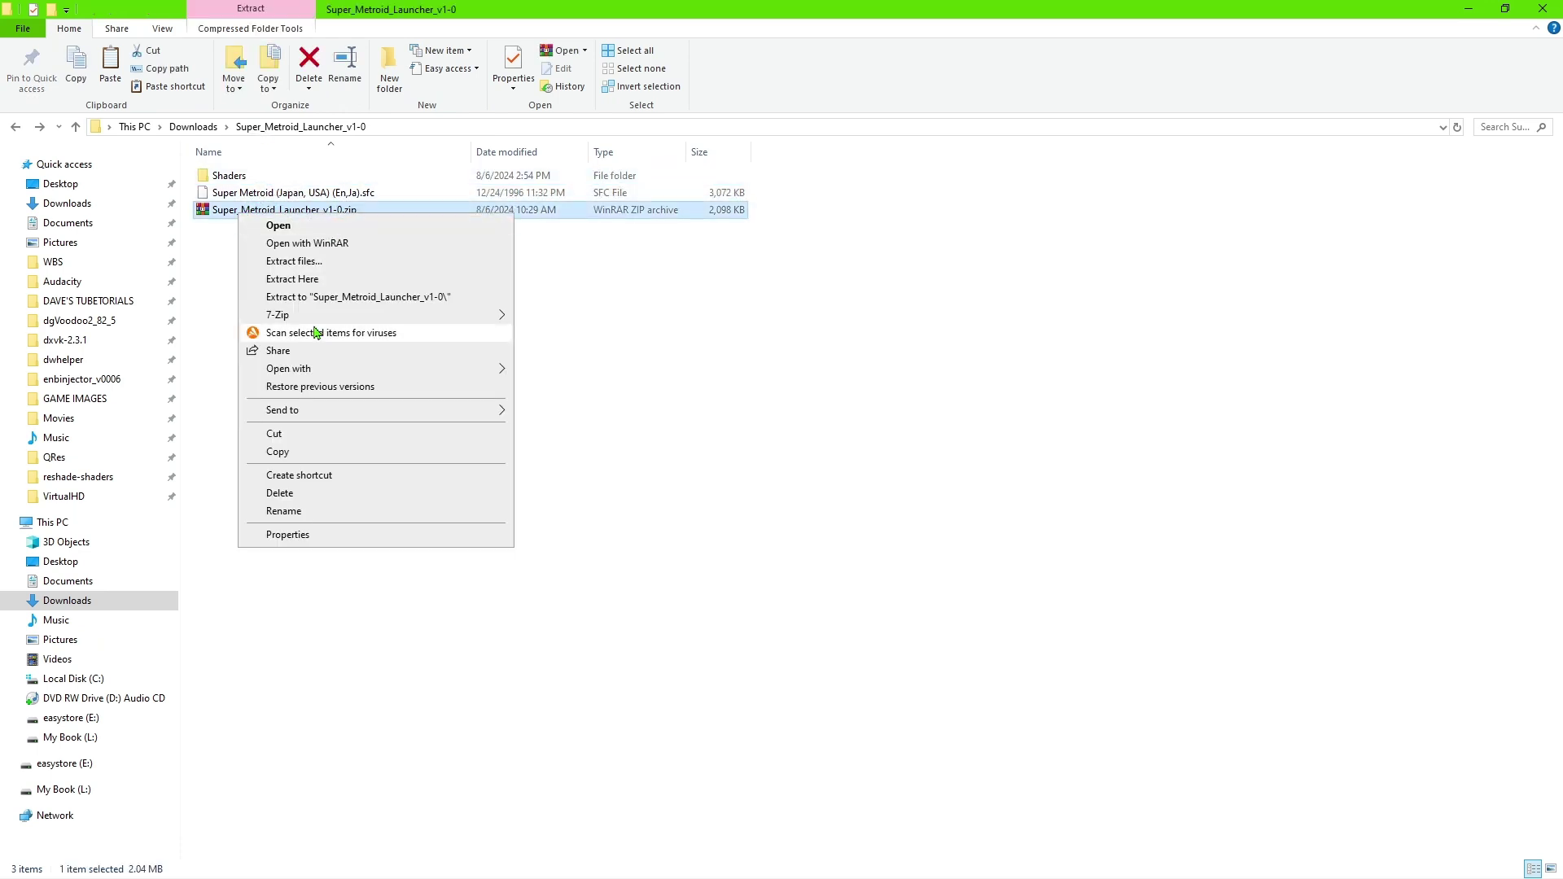
{"action": "left_click", "coordinate": [310, 281]}
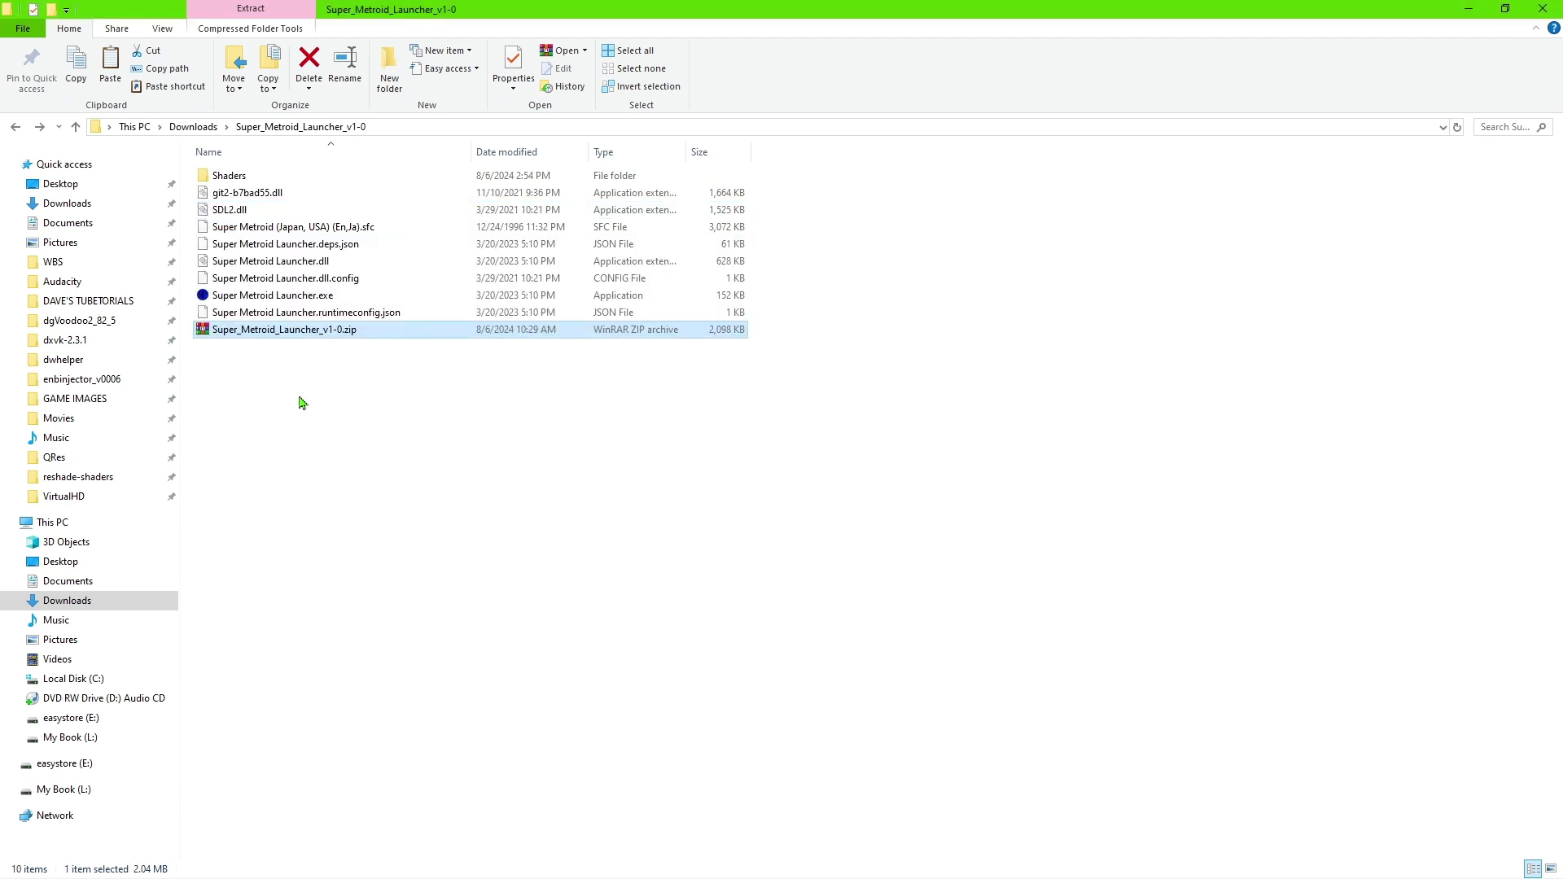
- Delete the launcher zip, leaving the extracted files beside the ROM
{"action": "left_click", "coordinate": [302, 431]}
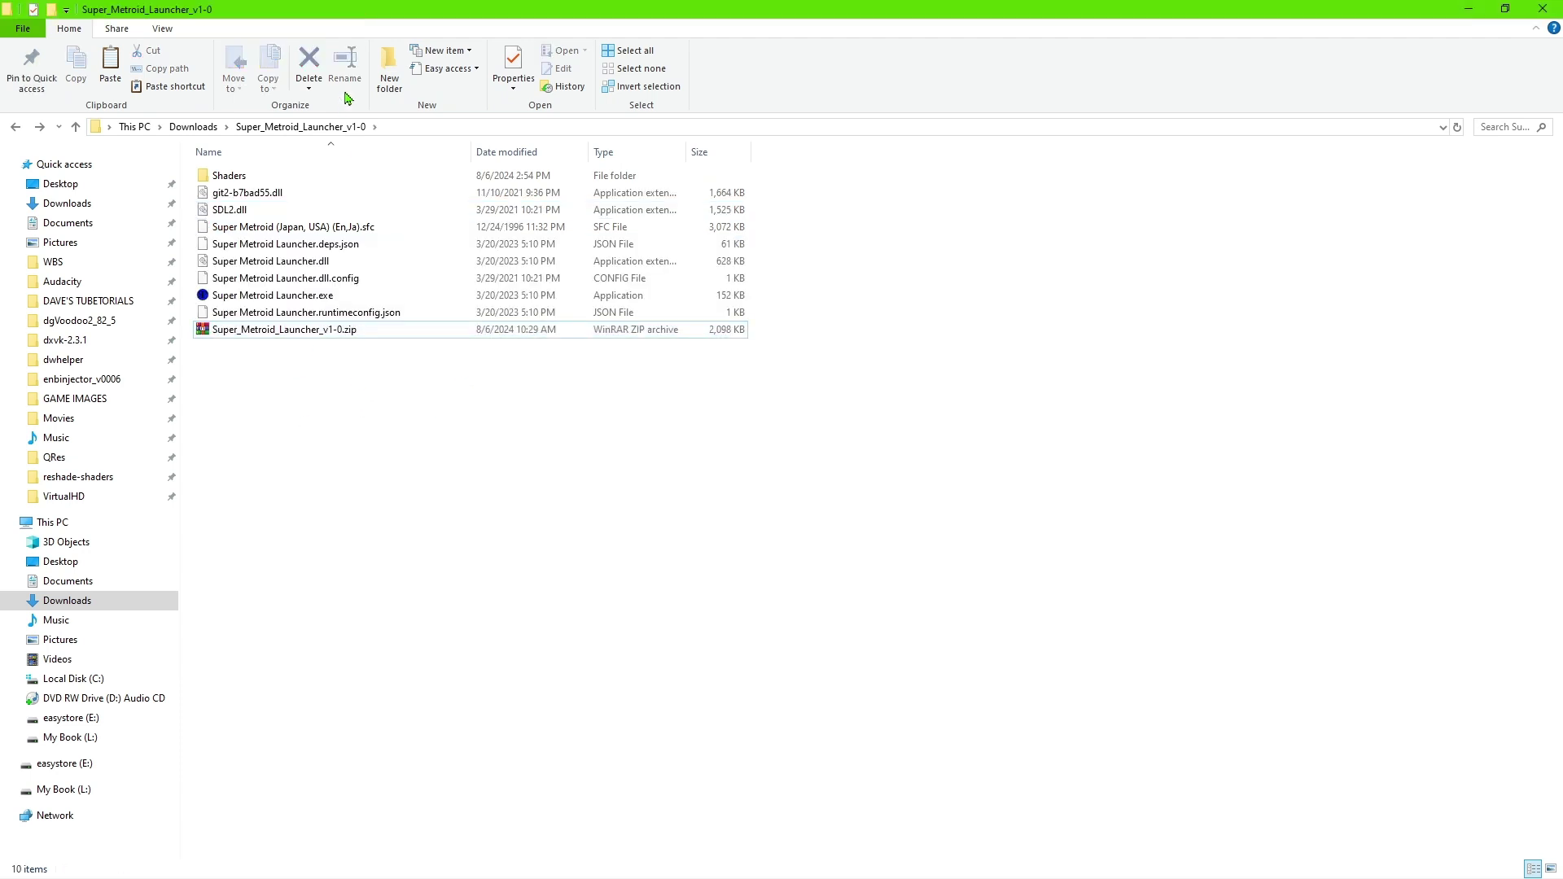
{"action": "left_click", "coordinate": [314, 333]}
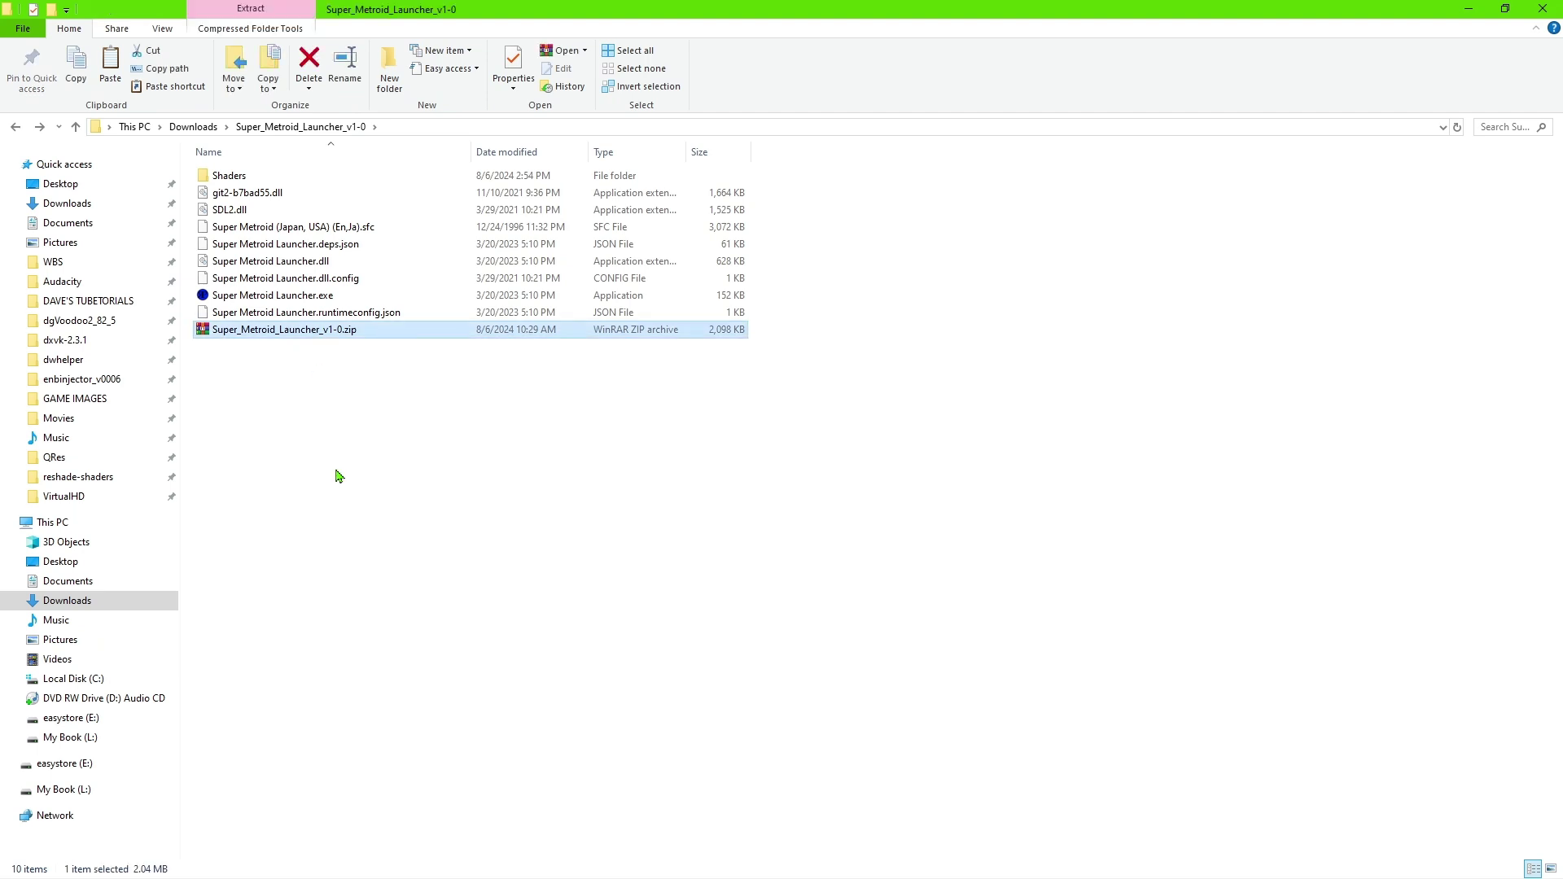
{"action": "key", "text": "Delete"}
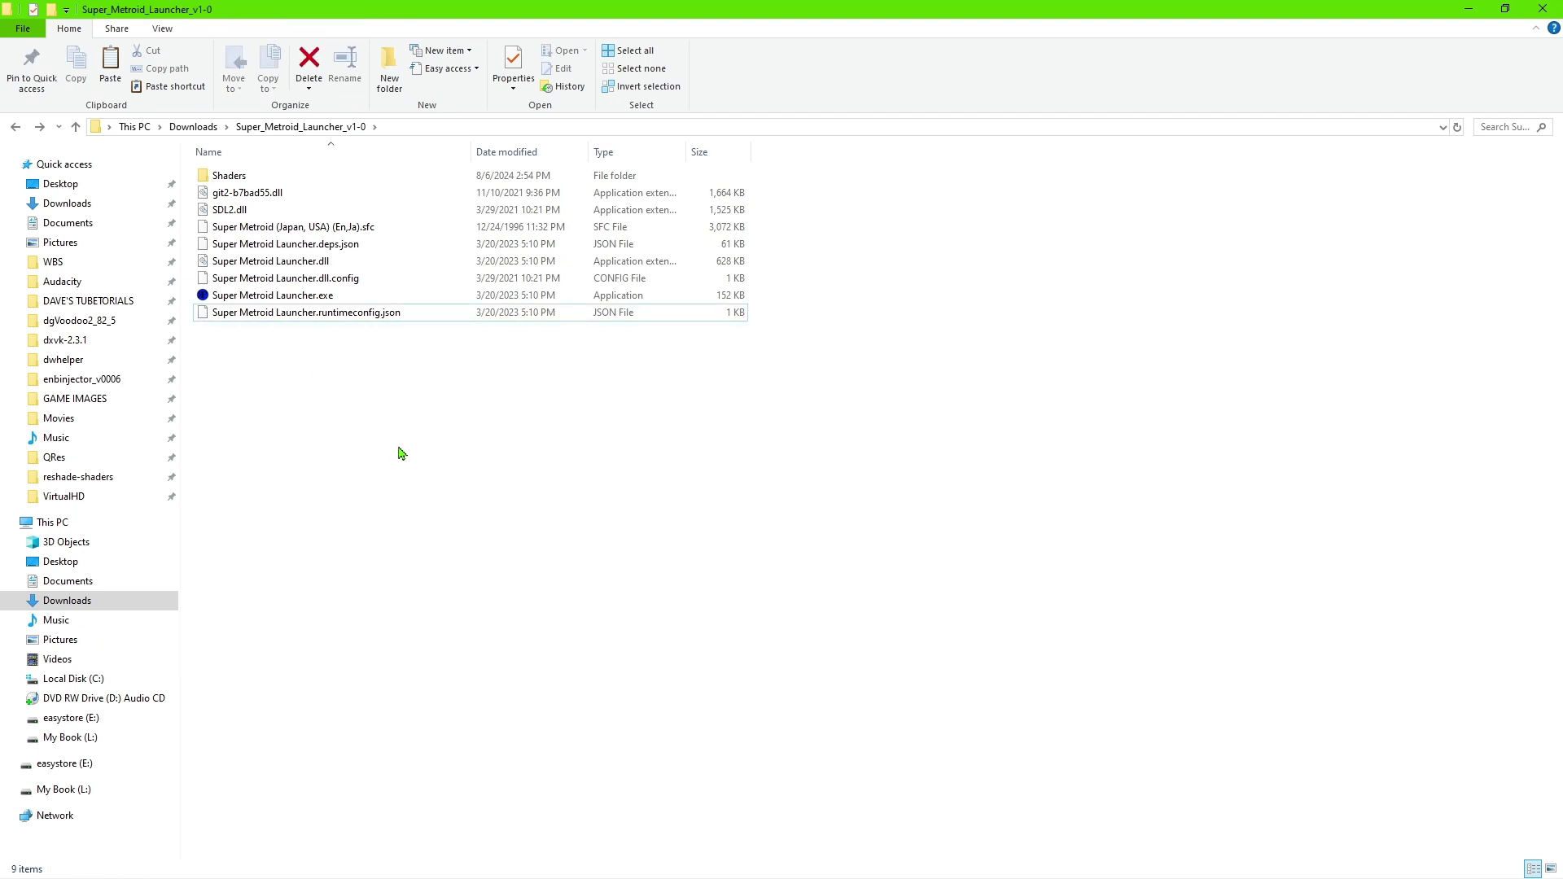
{"action": "left_click", "coordinate": [335, 231]}
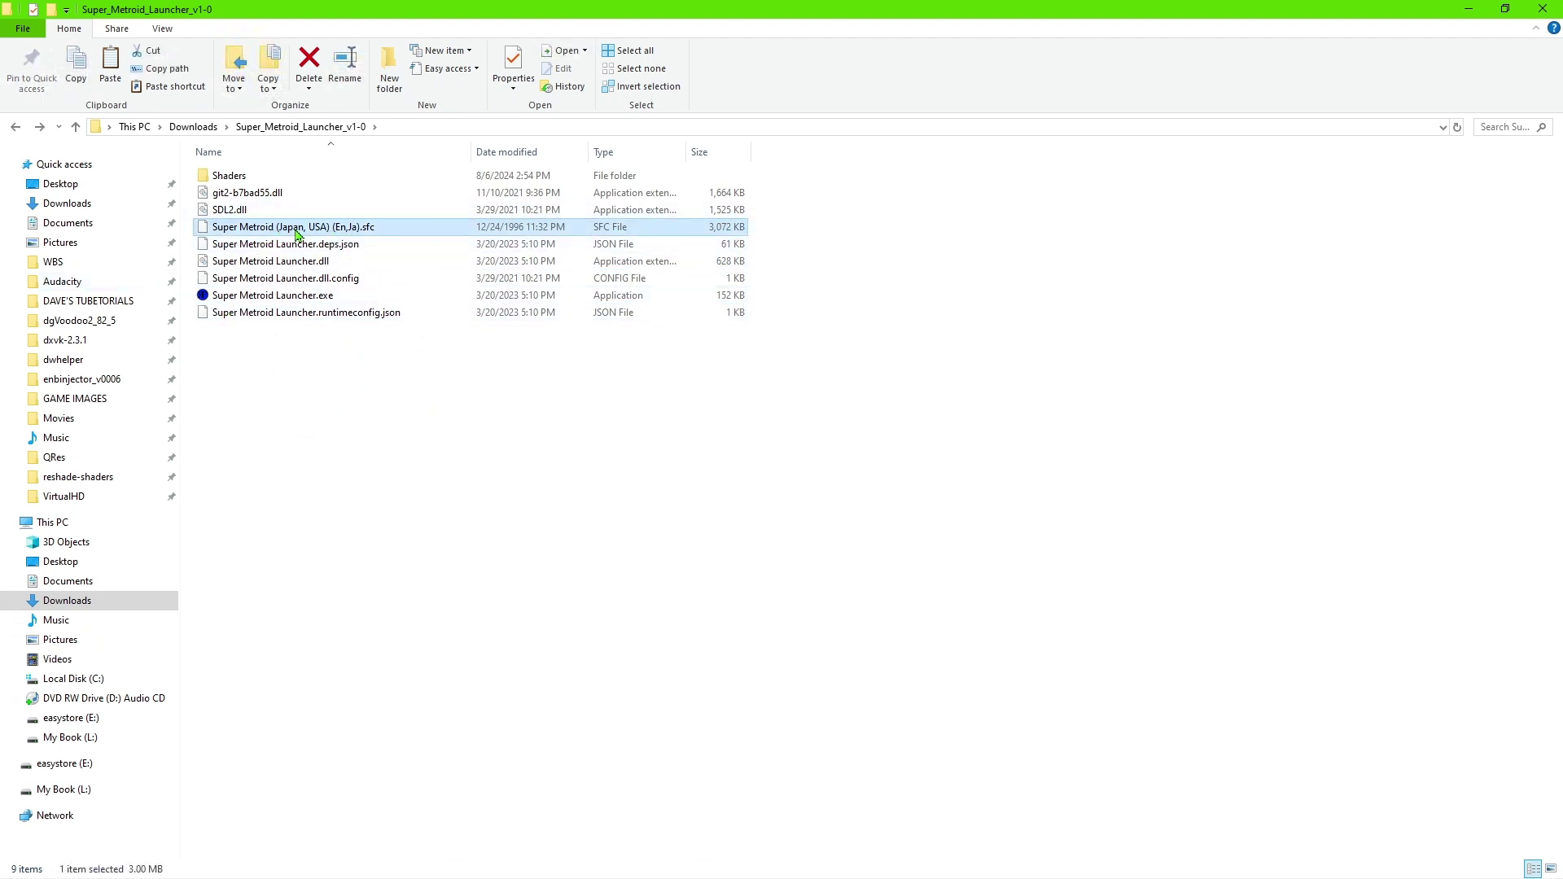
{"action": "left_click", "coordinate": [396, 551]}
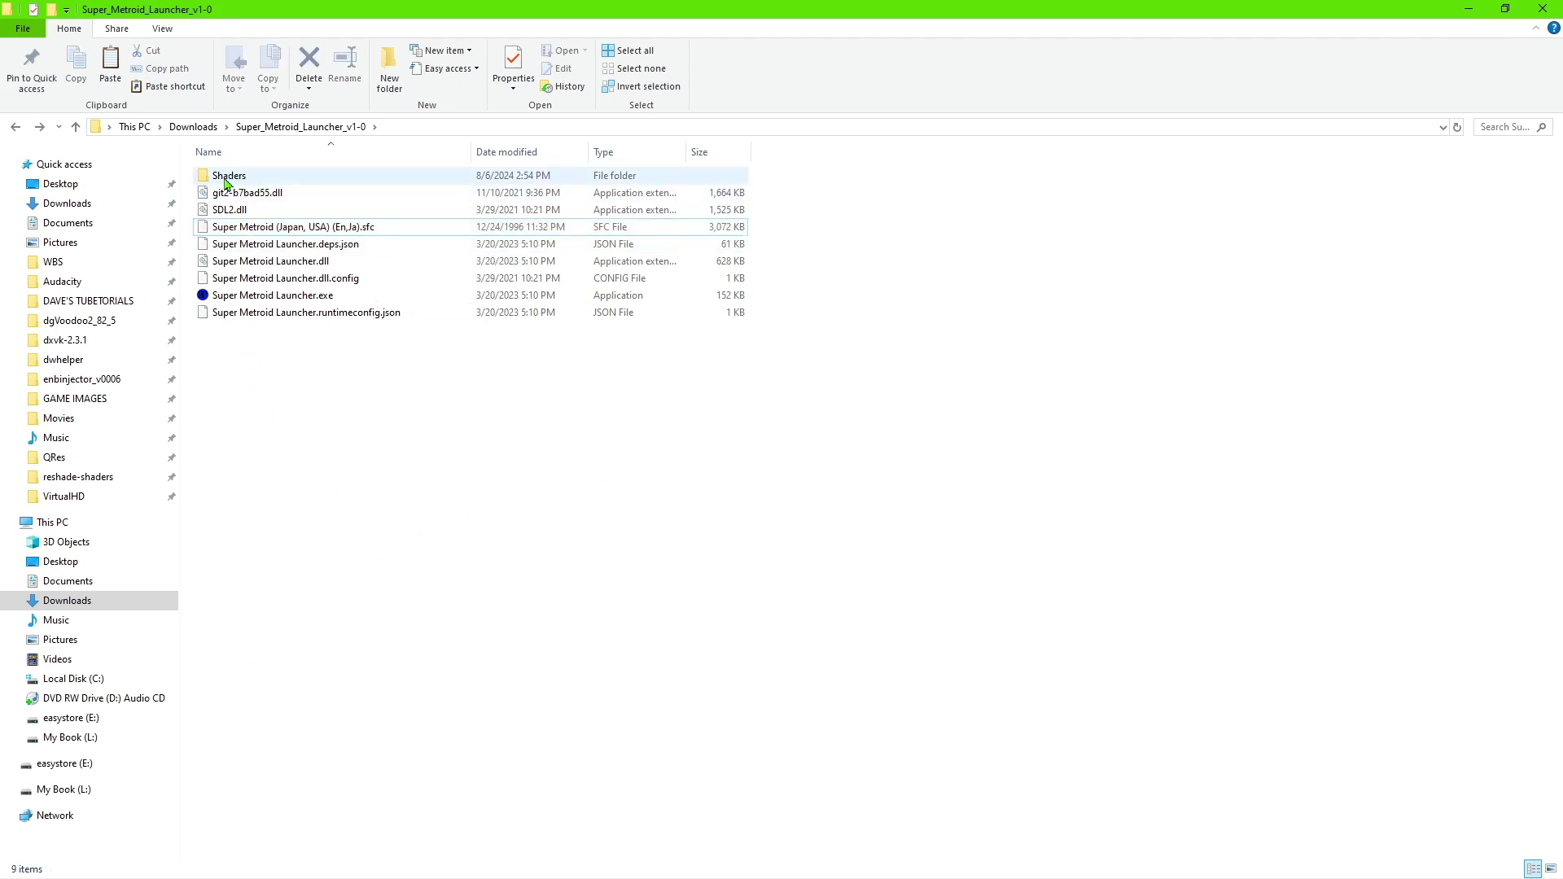
- Run Super Metroid Launcher.exe past the security warning and download the sm repository
{"action": "double_click", "coordinate": [247, 297]}
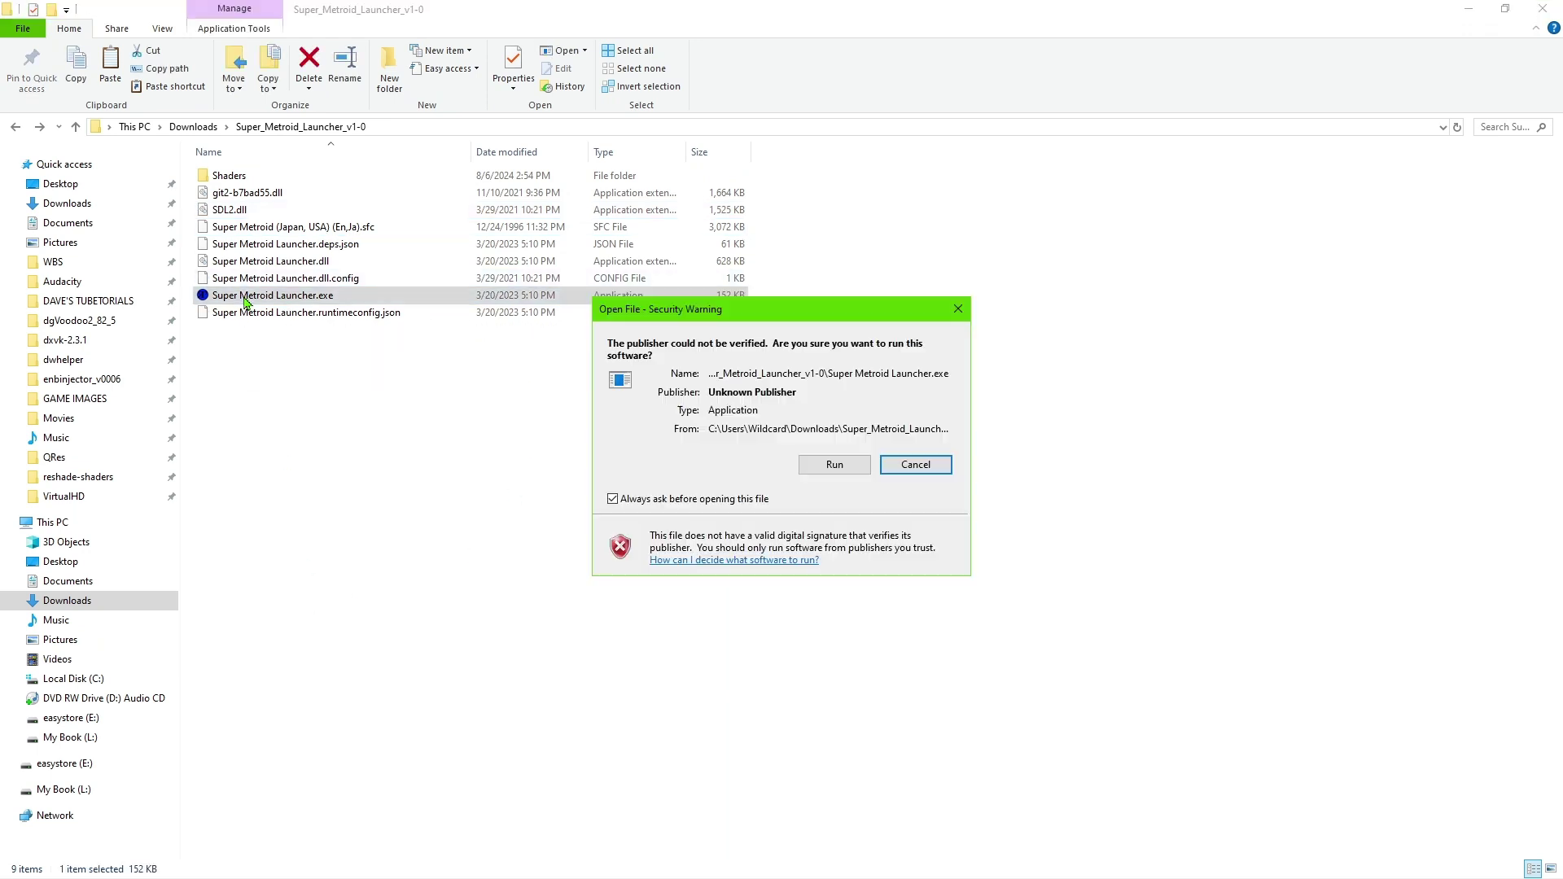
{"action": "left_click", "coordinate": [833, 465]}
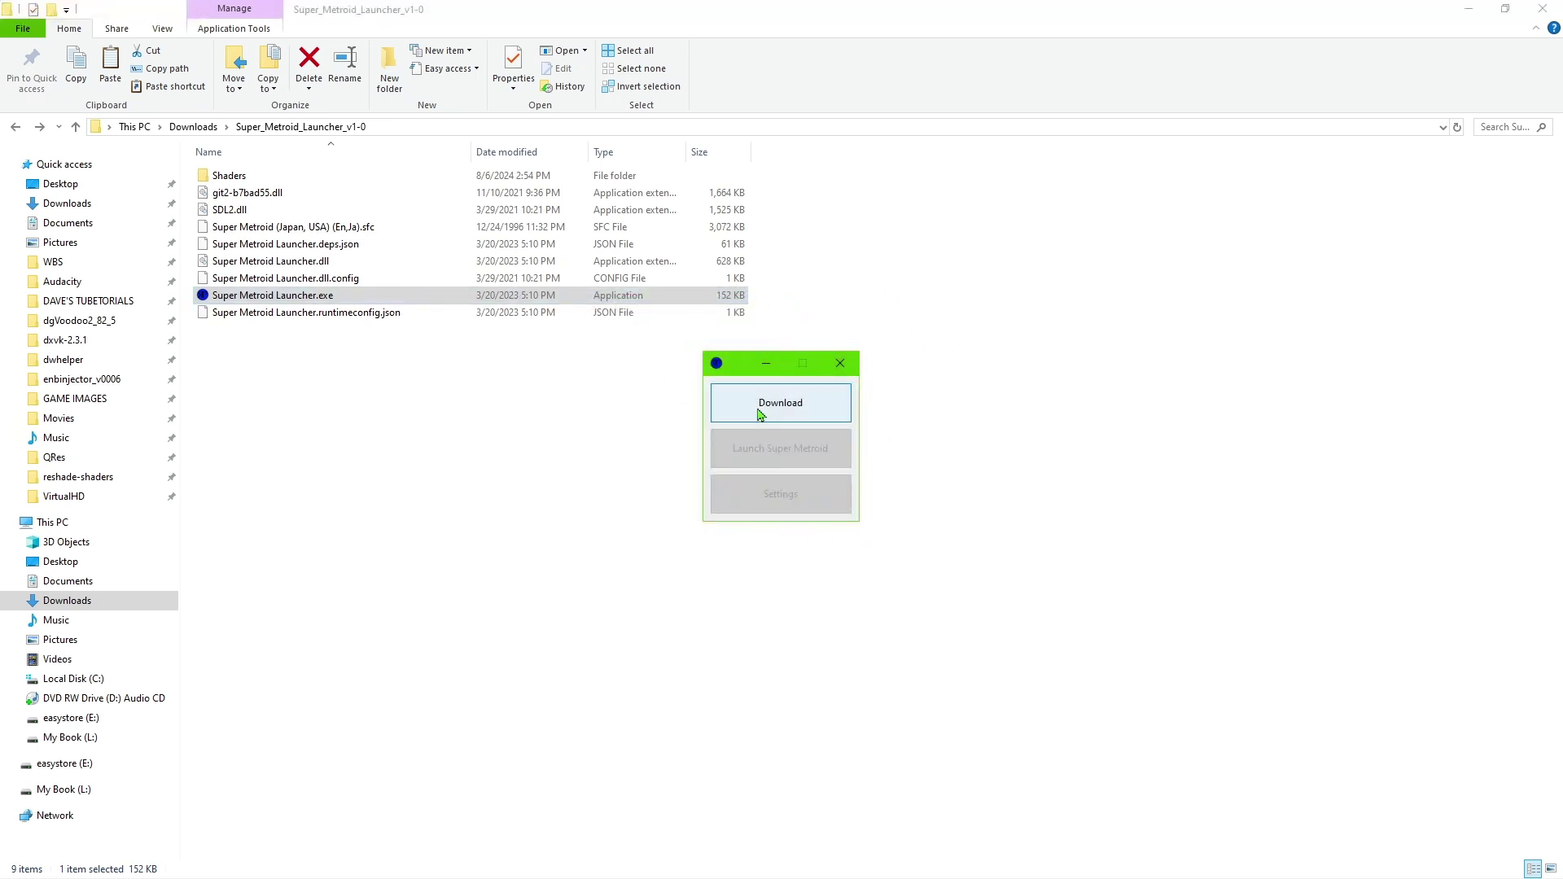
{"action": "left_click", "coordinate": [784, 409]}
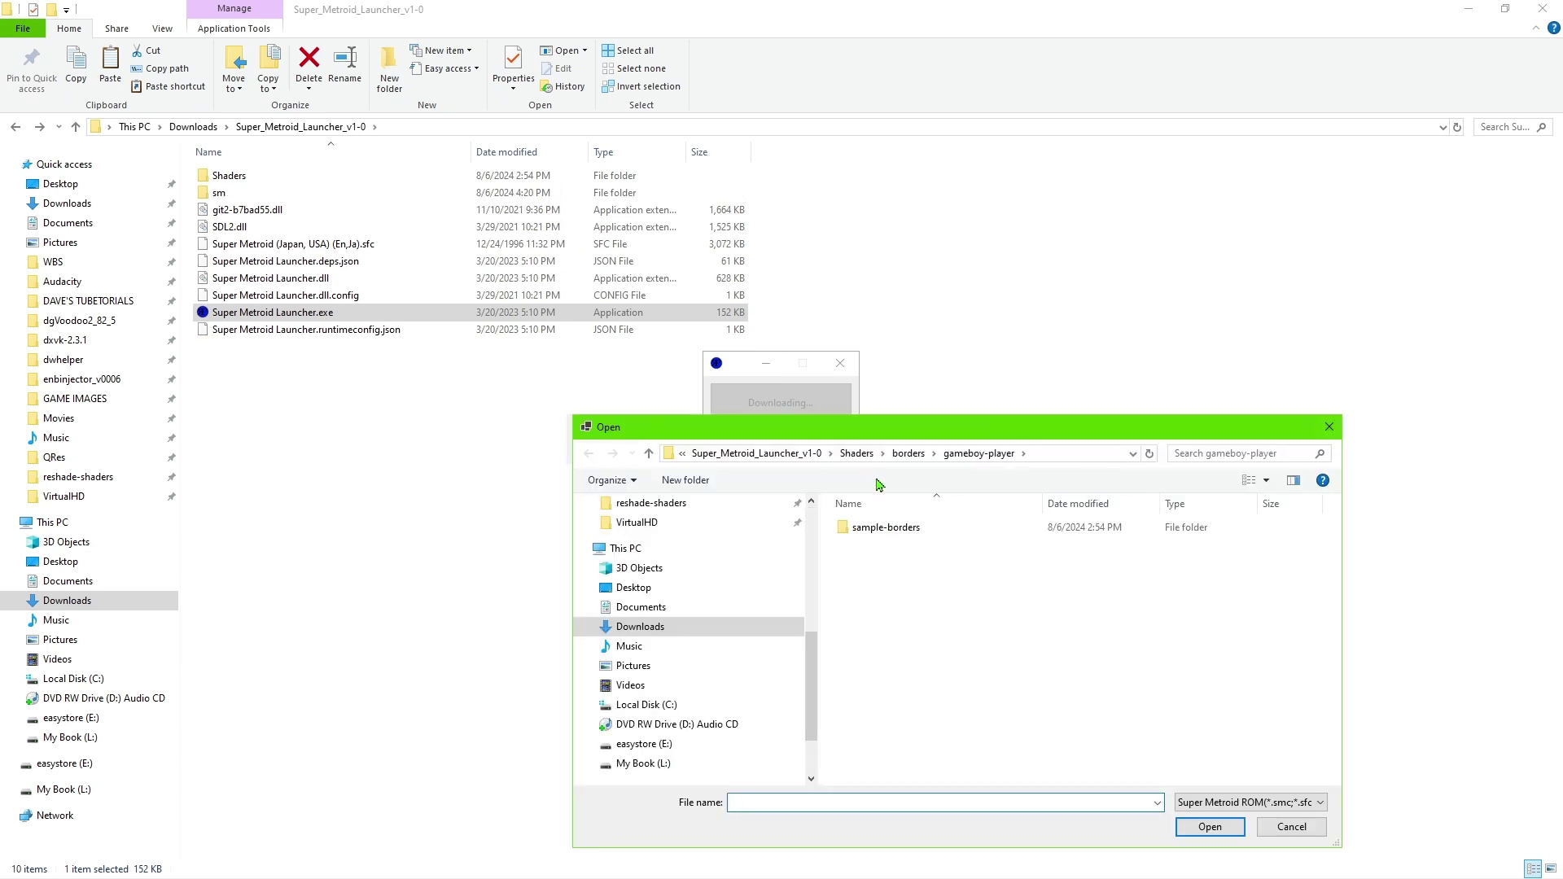
- Supply the Super Metroid (Japan, USA) (En,Ja).sfc ROM from the Super_Metroid_Launcher_v1-0 folder
{"action": "left_click_drag", "start_coordinate": [906, 438], "coordinate": [1091, 66]}
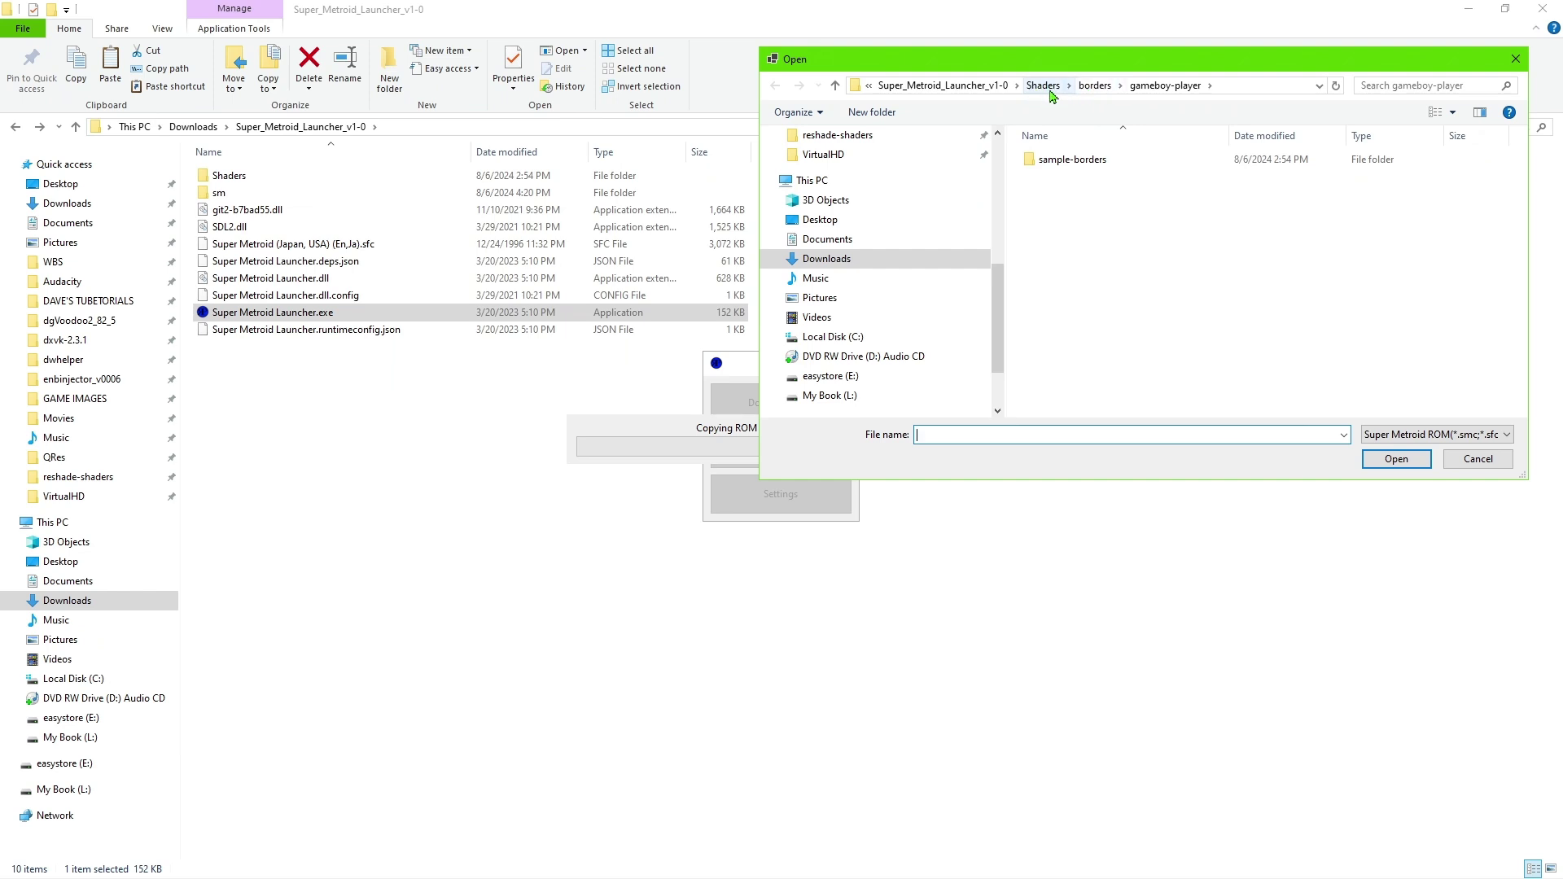
{"action": "left_click", "coordinate": [979, 85]}
{"action": "left_click", "coordinate": [1115, 195]}
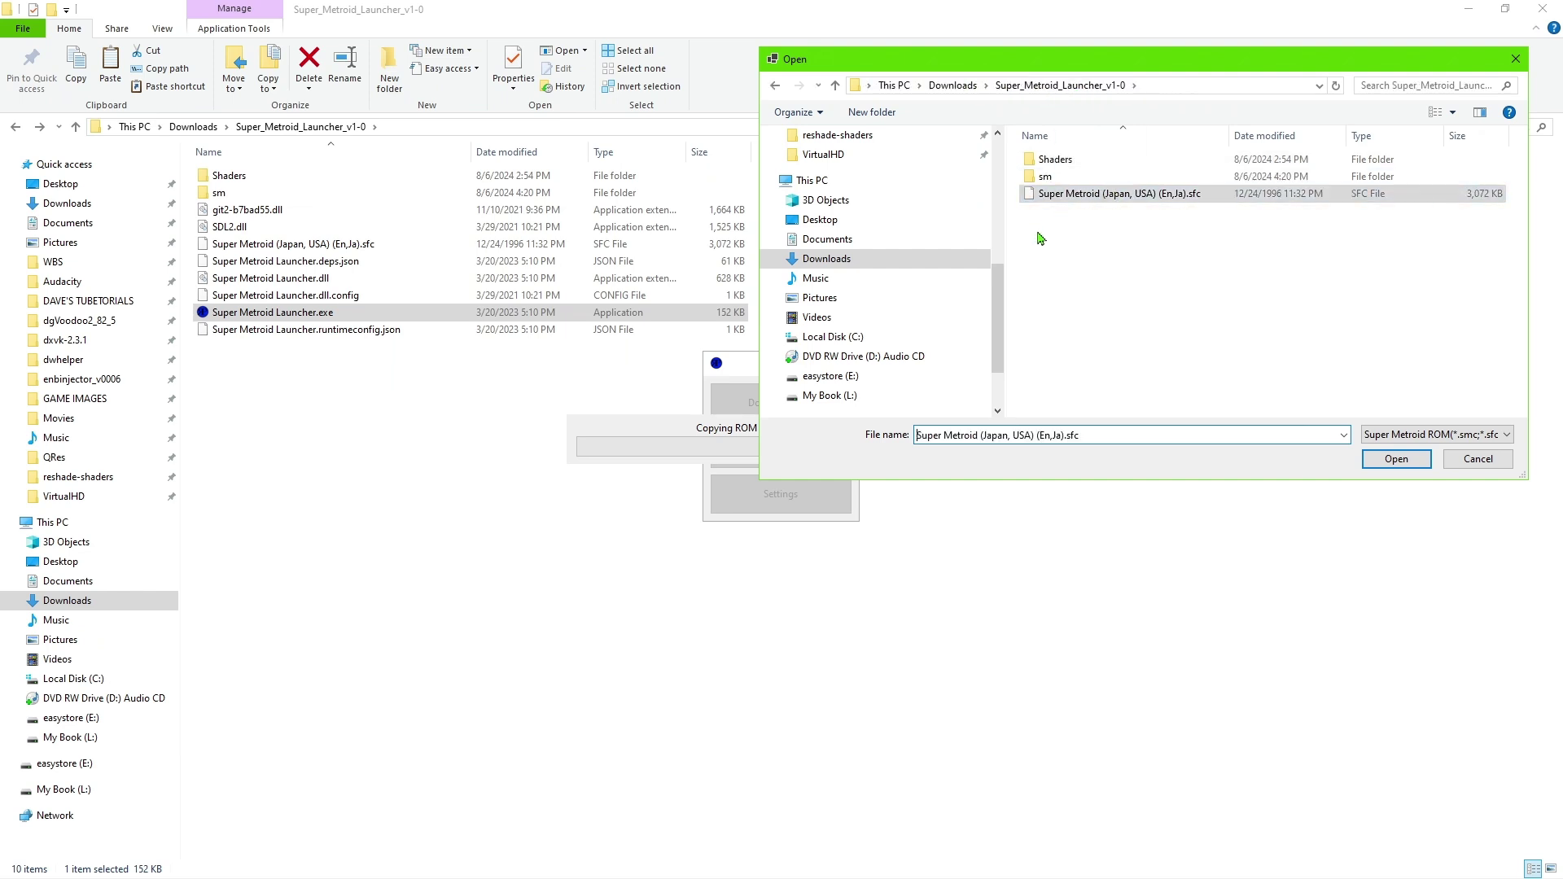
{"action": "left_click", "coordinate": [1396, 458]}
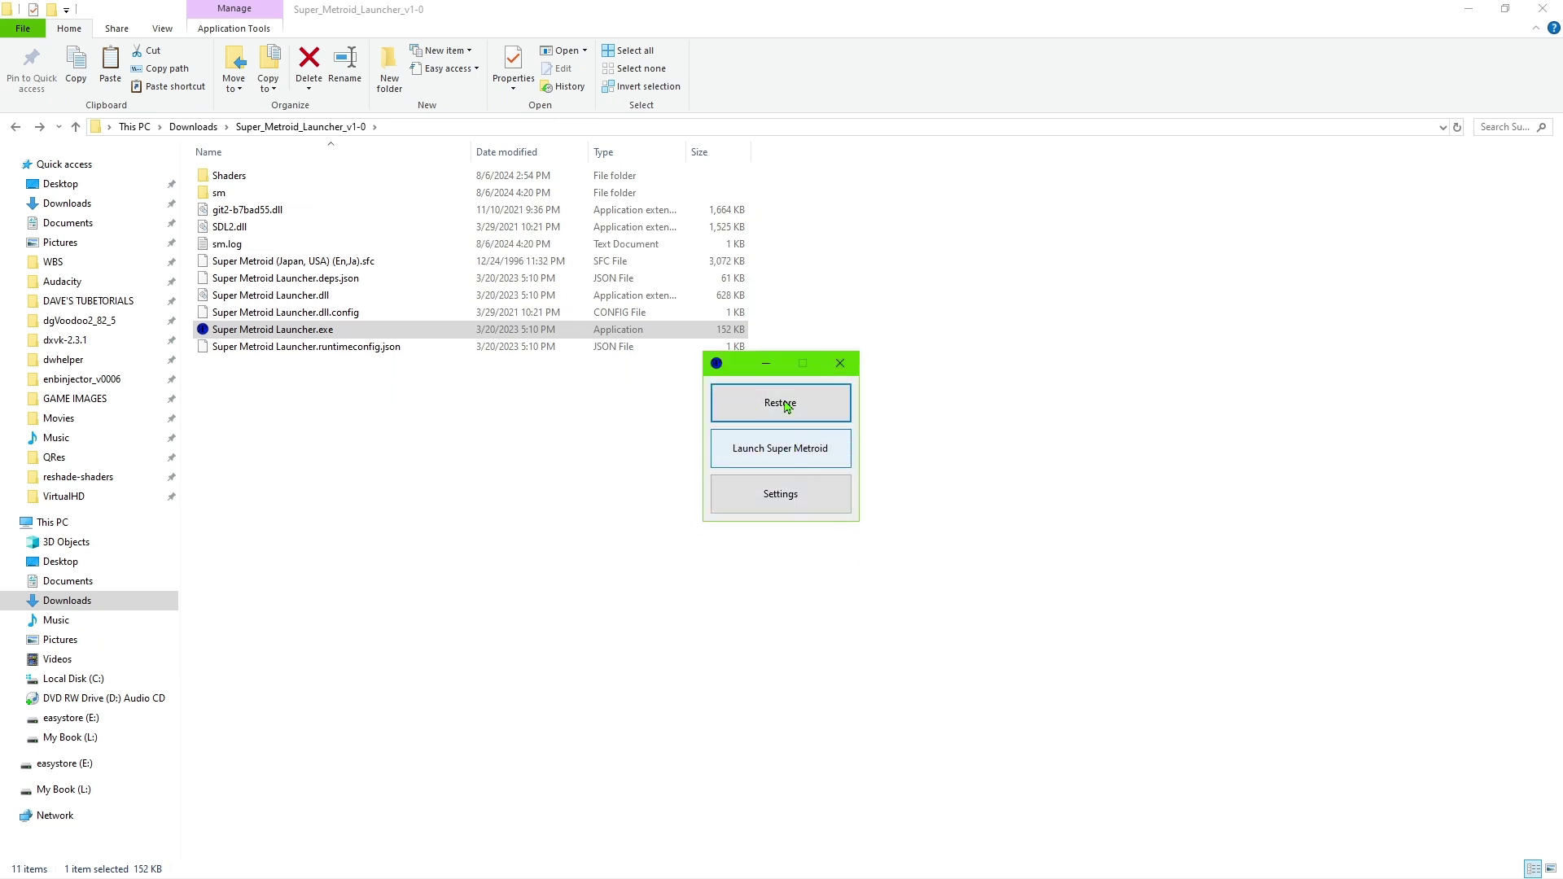
- Set the launcher to borderless fullscreen with a custom 1920 x 1080 window size
{"action": "left_click", "coordinate": [779, 496]}
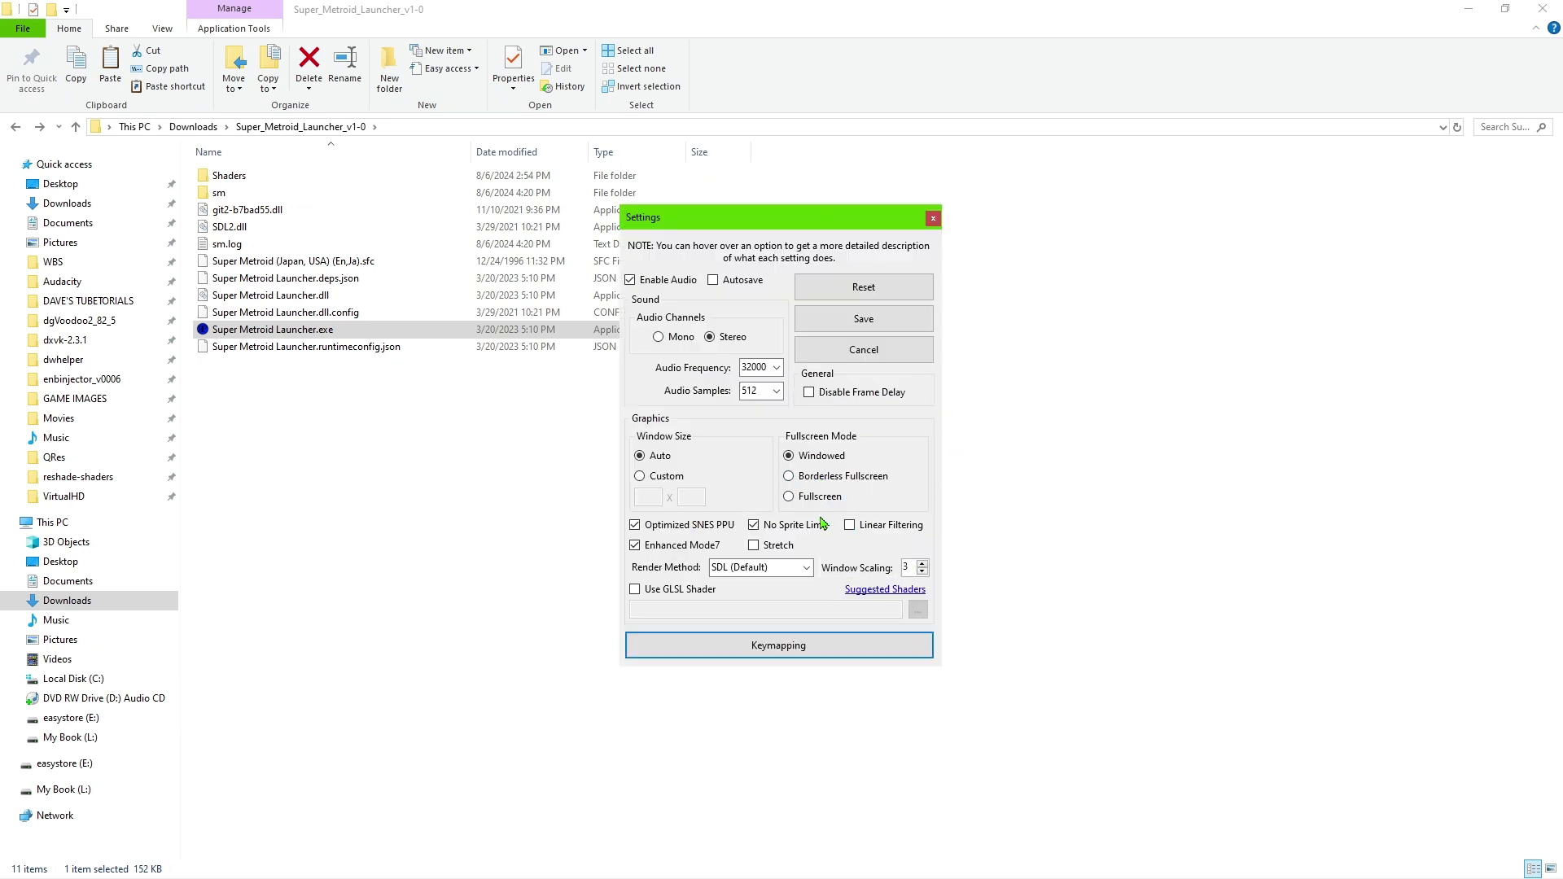
{"action": "left_click", "coordinate": [789, 477]}
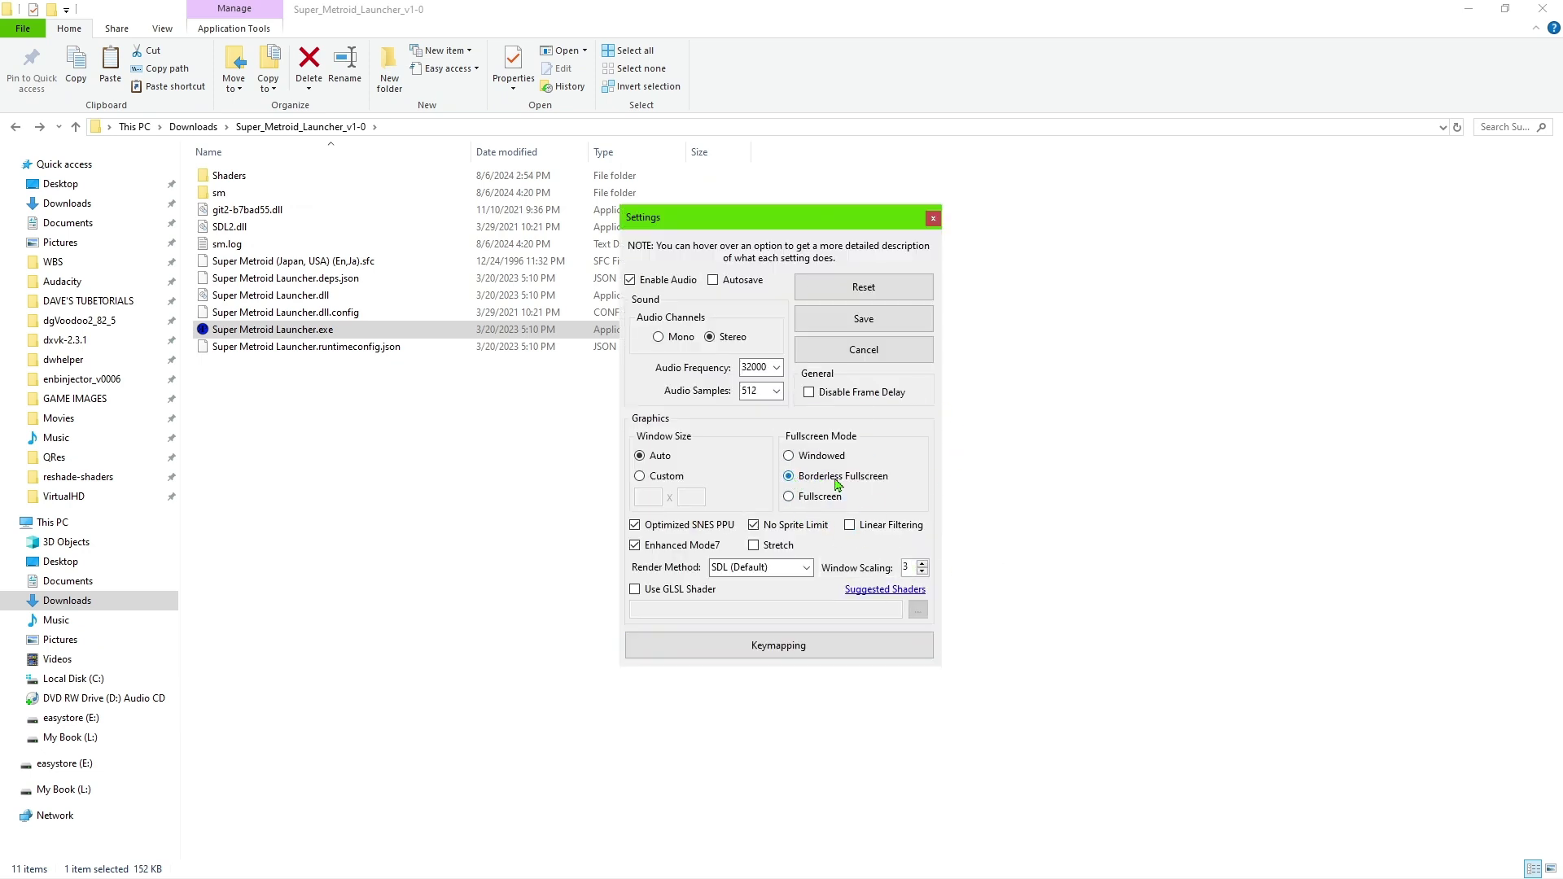
{"action": "left_click", "coordinate": [641, 479]}
{"action": "left_click", "coordinate": [648, 498]}
{"action": "type", "text": "1080"}
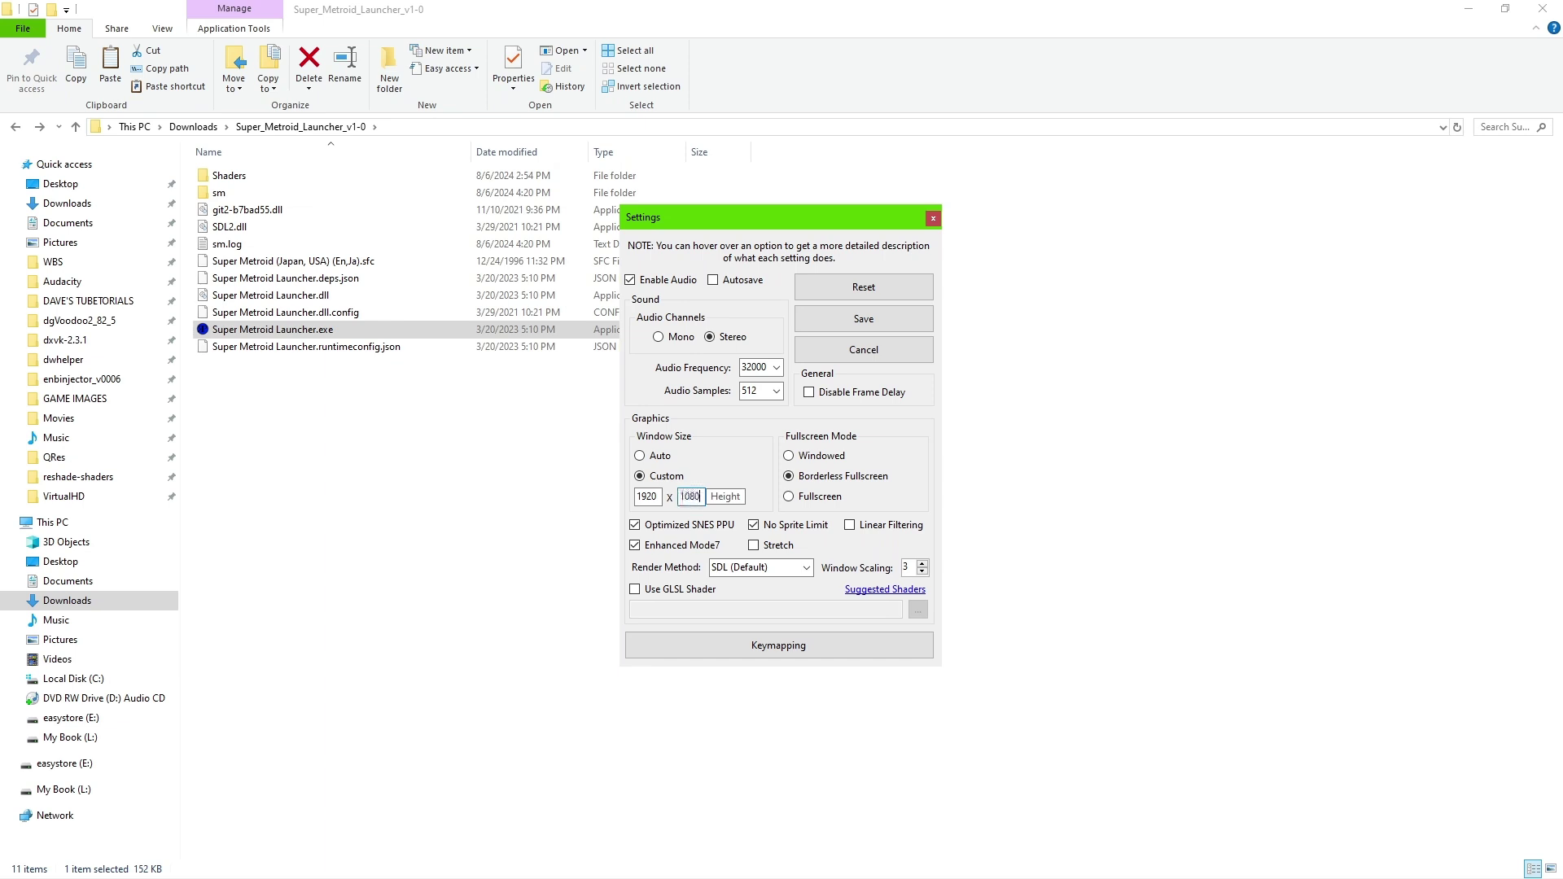
- Open the Suggested Shaders page, the snesrev/glsl-shaders GitHub repository
{"action": "left_click", "coordinate": [806, 568]}
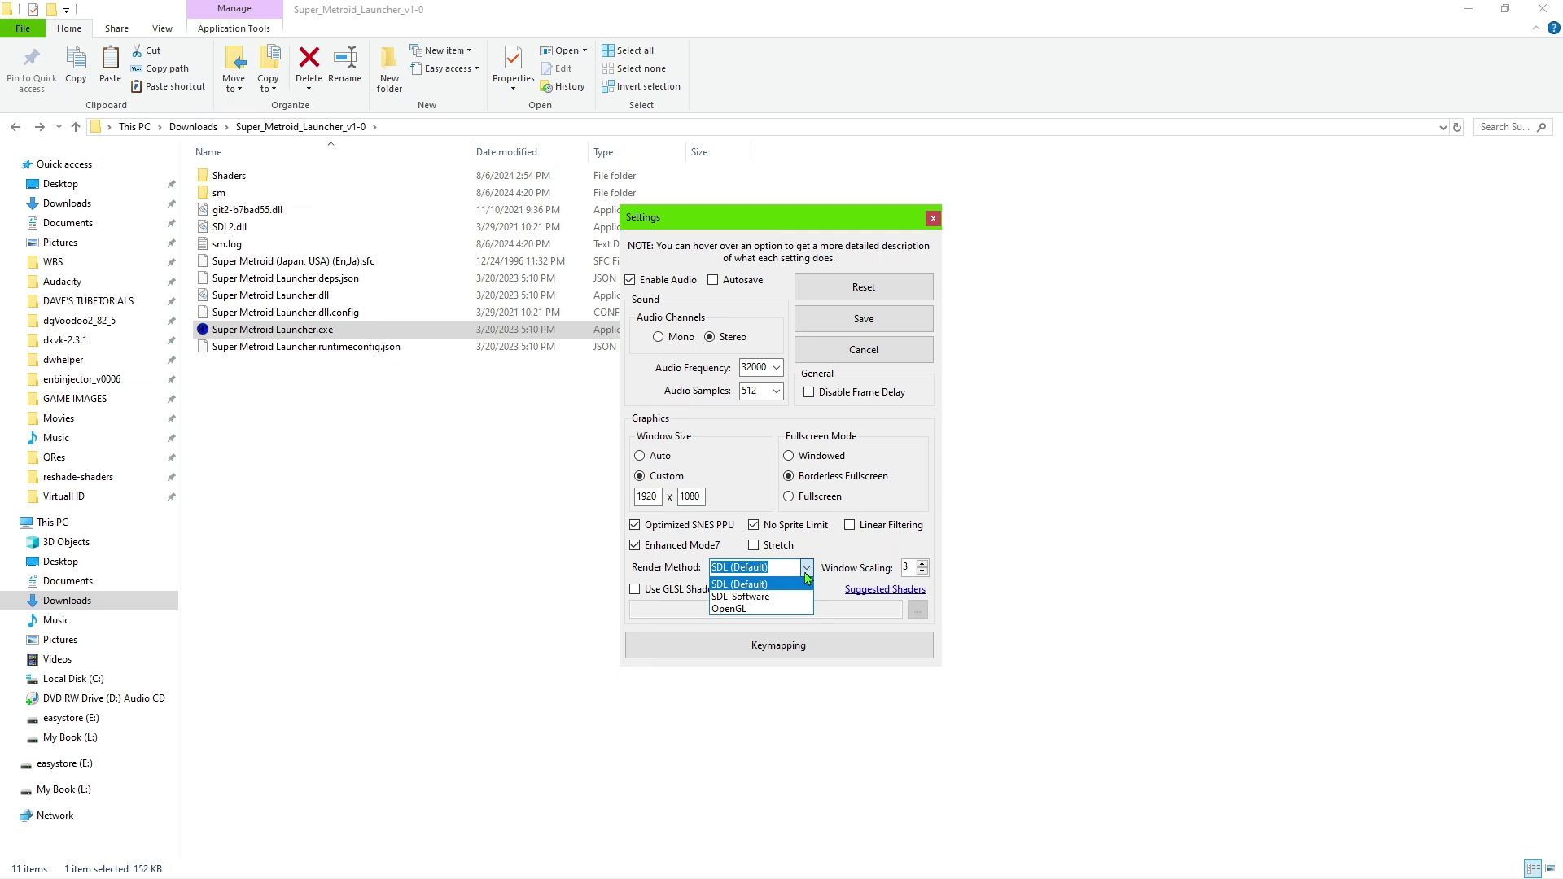
{"action": "left_click", "coordinate": [789, 567]}
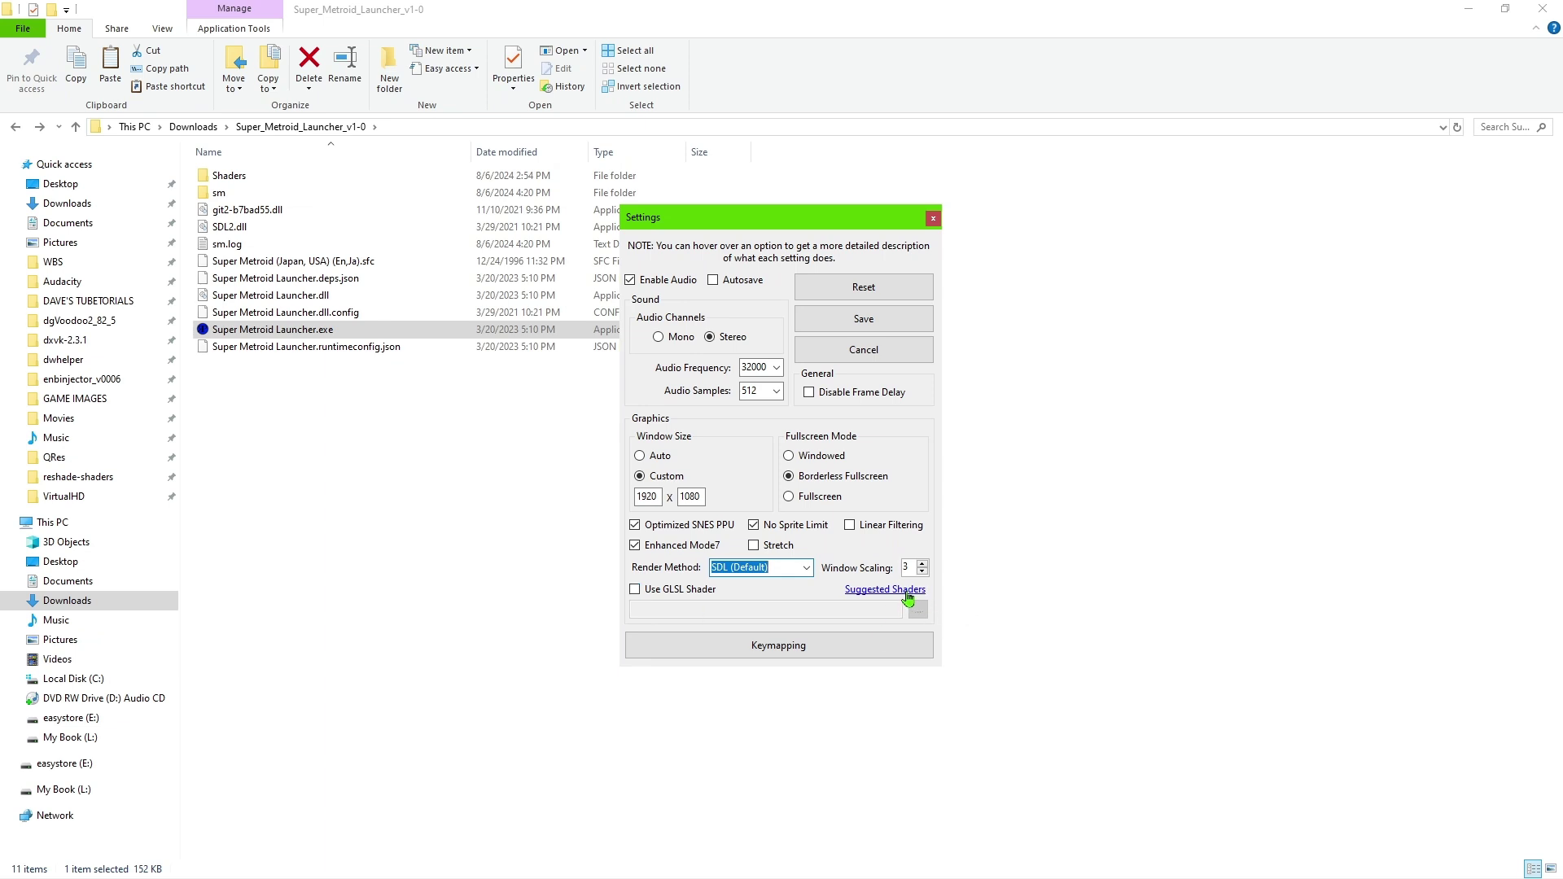
{"action": "left_click", "coordinate": [871, 591]}
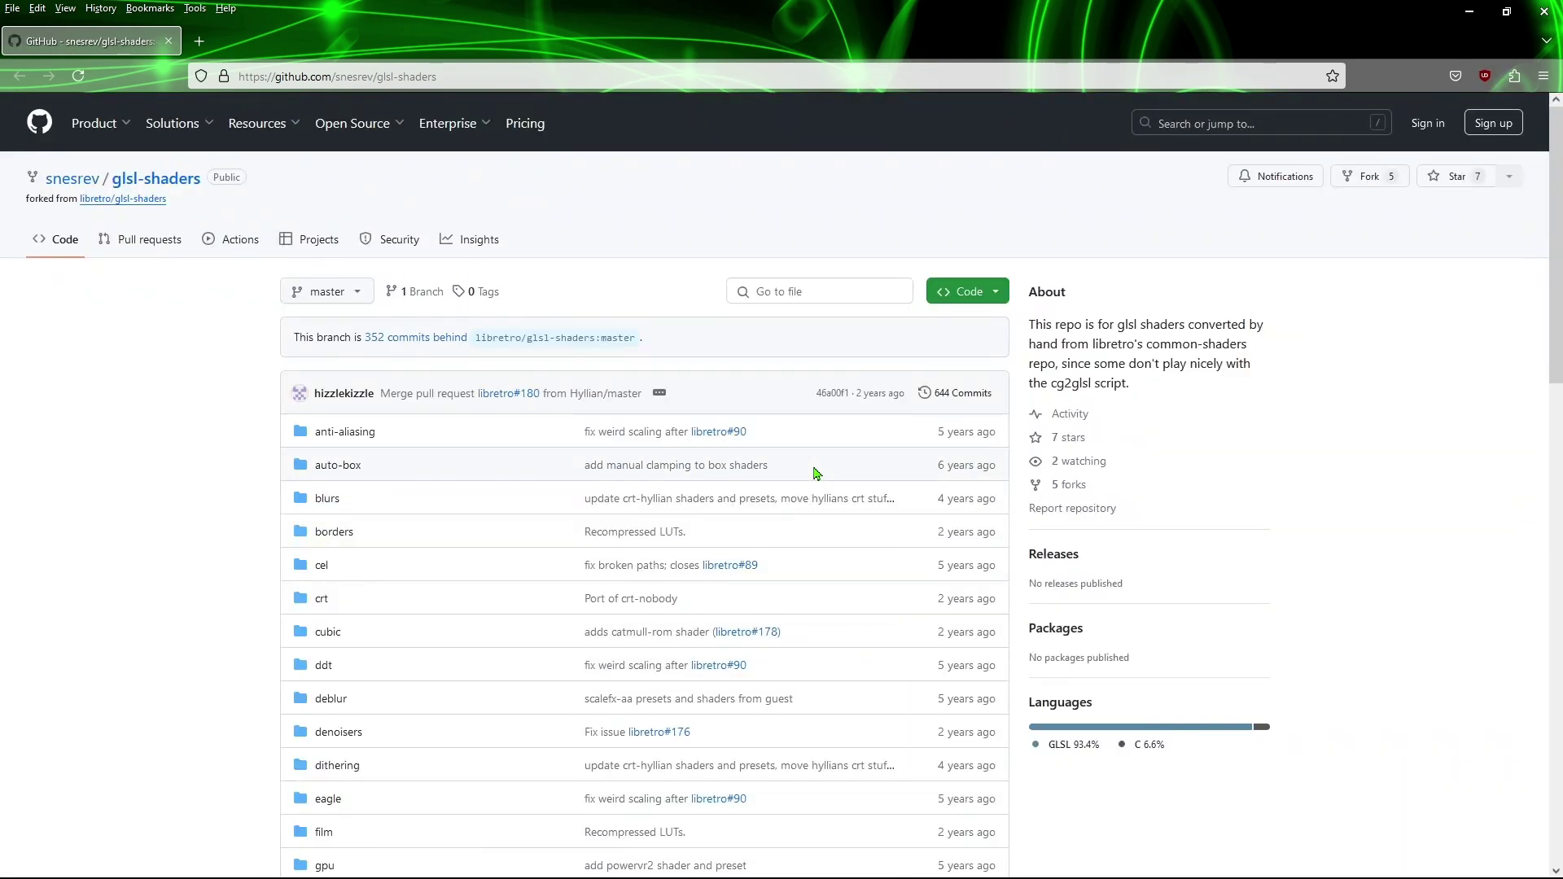
{"action": "left_click", "coordinate": [995, 295]}
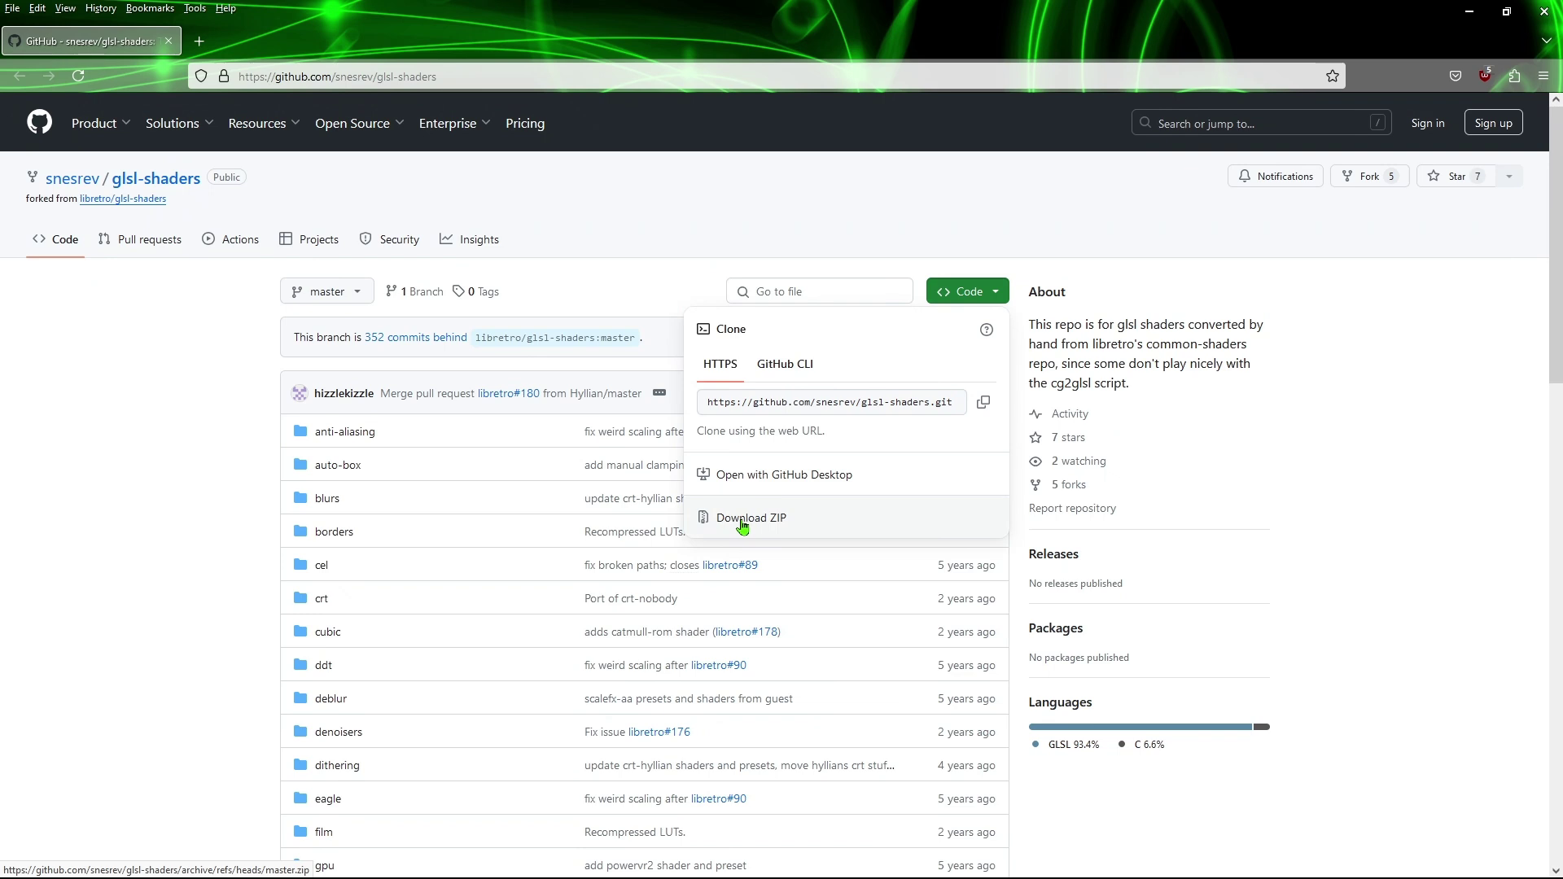
{"action": "left_click", "coordinate": [1308, 488]}
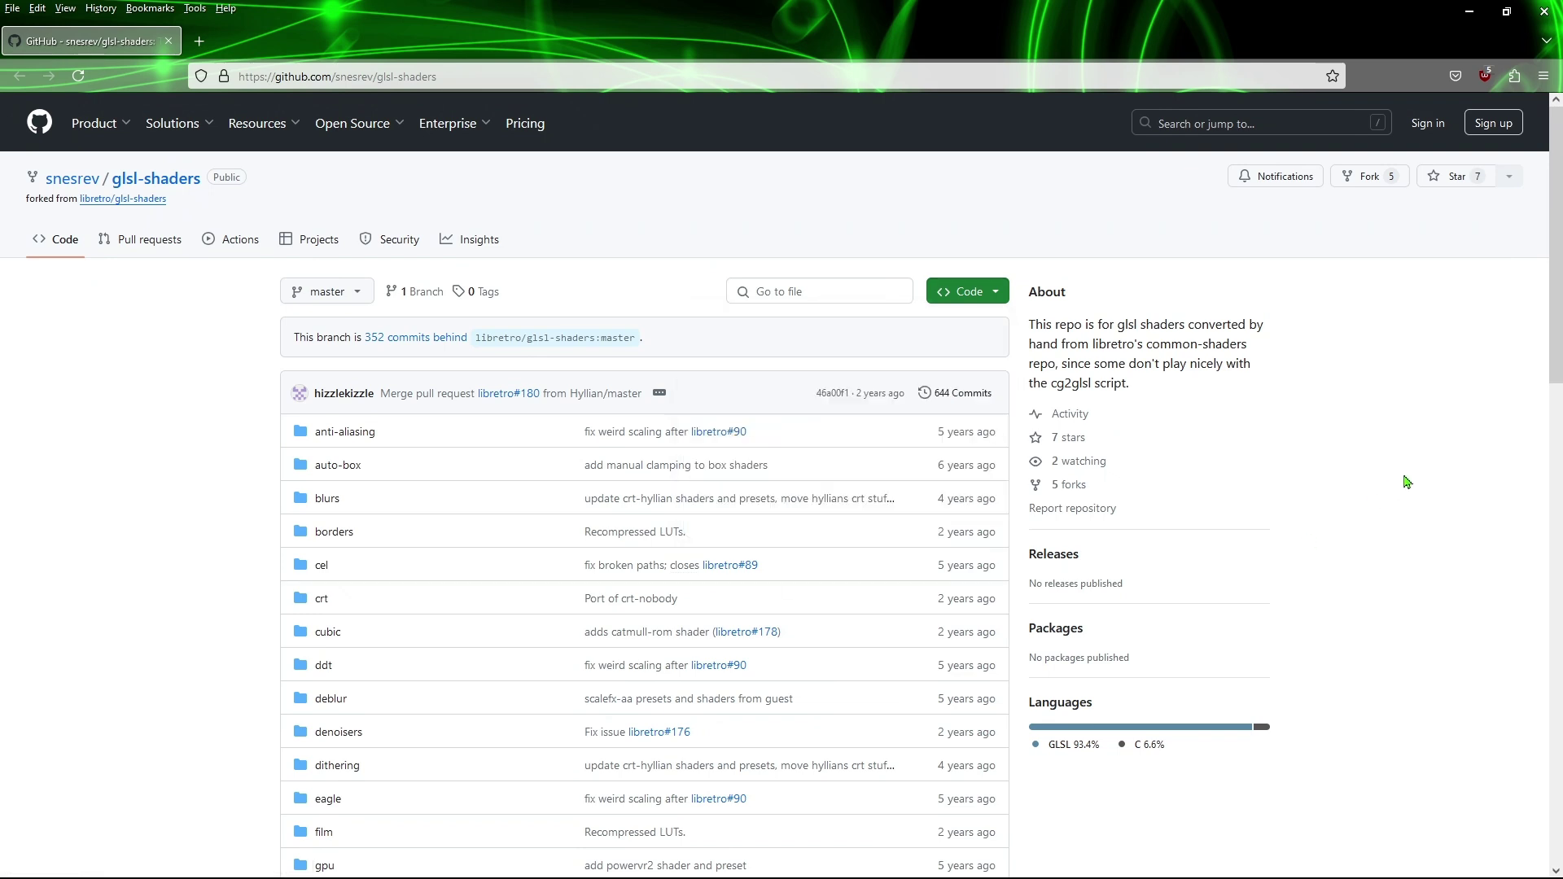
- Close Firefox, look through the 49-item Shaders folder, and return to Super_Metroid_Launcher_v1-0
{"action": "left_click", "coordinate": [1543, 13]}
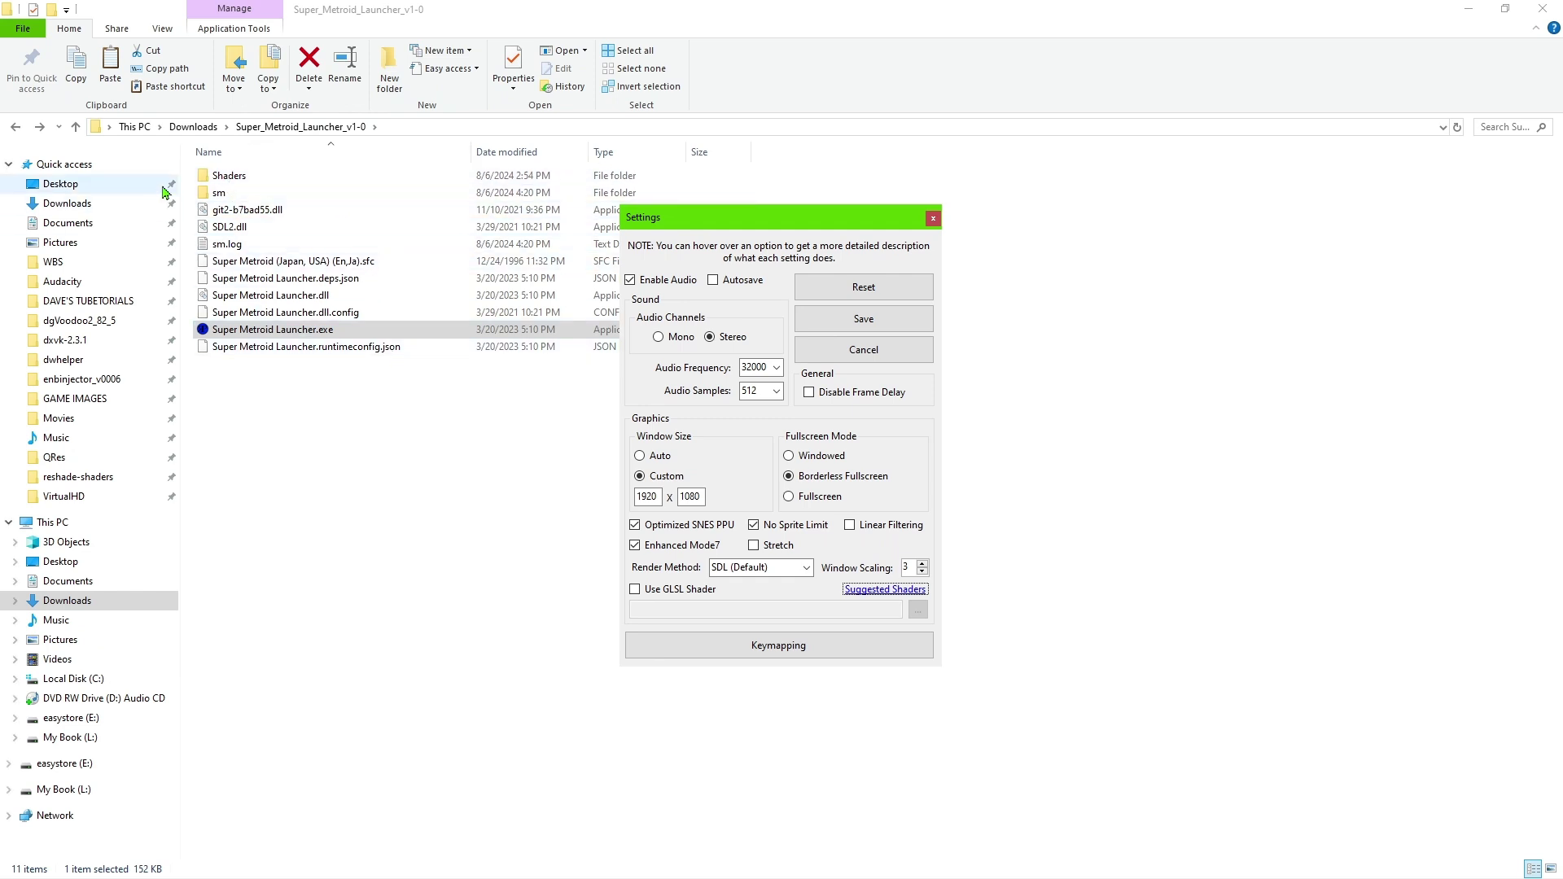
{"action": "double_click", "coordinate": [228, 181]}
{"action": "scroll", "coordinate": [942, 697], "scroll_direction": "down", "scroll_amount": 3}
{"action": "scroll", "coordinate": [941, 698], "scroll_direction": "up", "scroll_amount": 3}
{"action": "scroll", "coordinate": [945, 699], "scroll_direction": "down", "scroll_amount": 3}
{"action": "scroll", "coordinate": [944, 699], "scroll_direction": "up", "scroll_amount": 3}
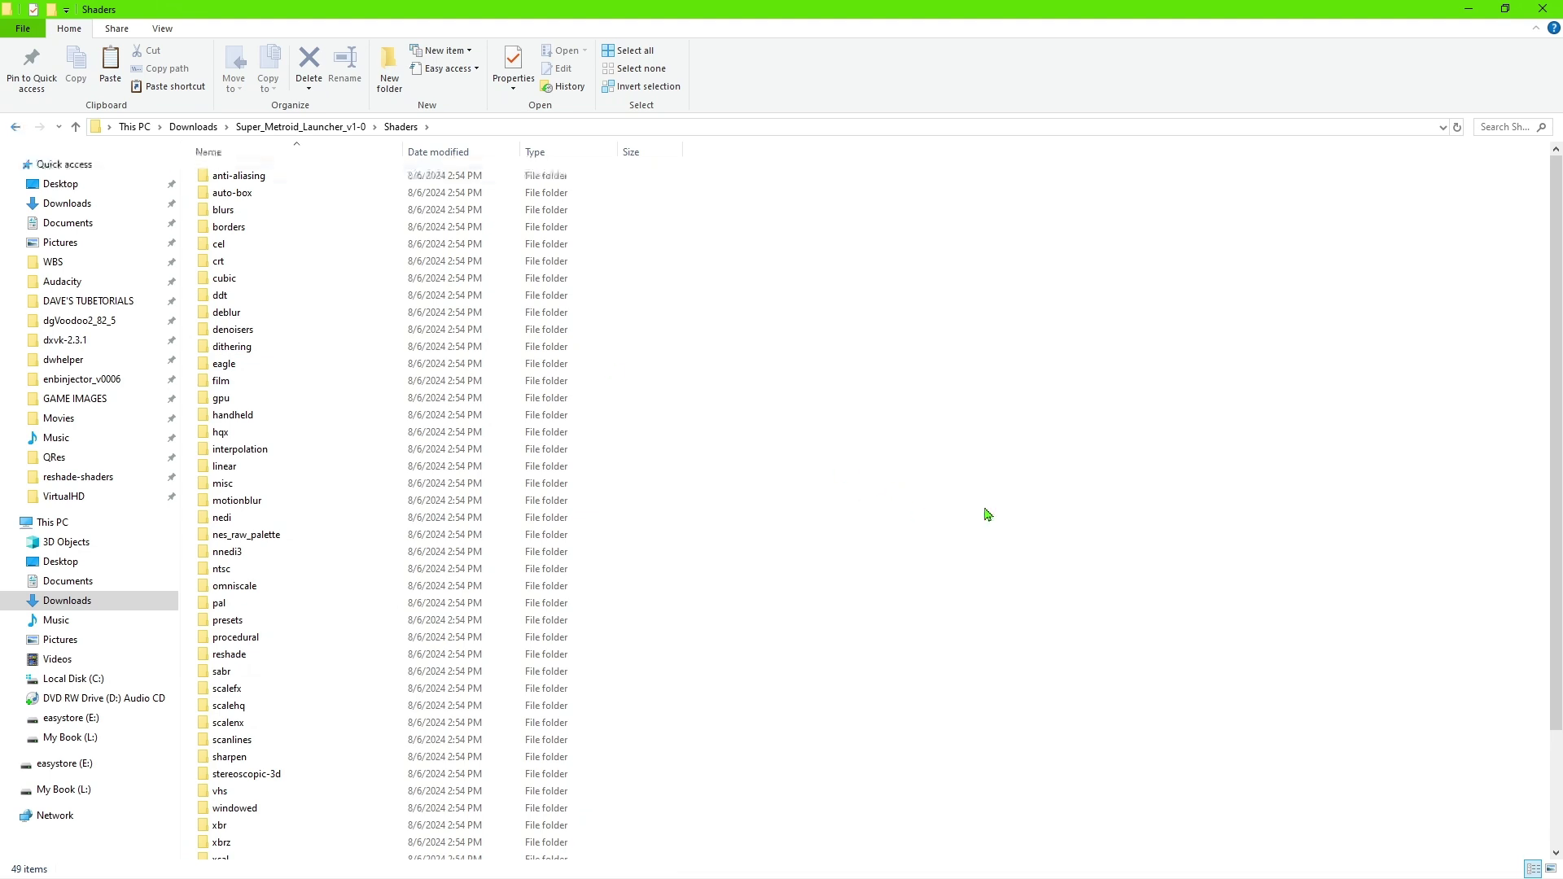
{"action": "scroll", "coordinate": [933, 443], "scroll_direction": "down", "scroll_amount": 3}
{"action": "scroll", "coordinate": [931, 443], "scroll_direction": "up", "scroll_amount": 3}
{"action": "scroll", "coordinate": [819, 431], "scroll_direction": "down", "scroll_amount": 3}
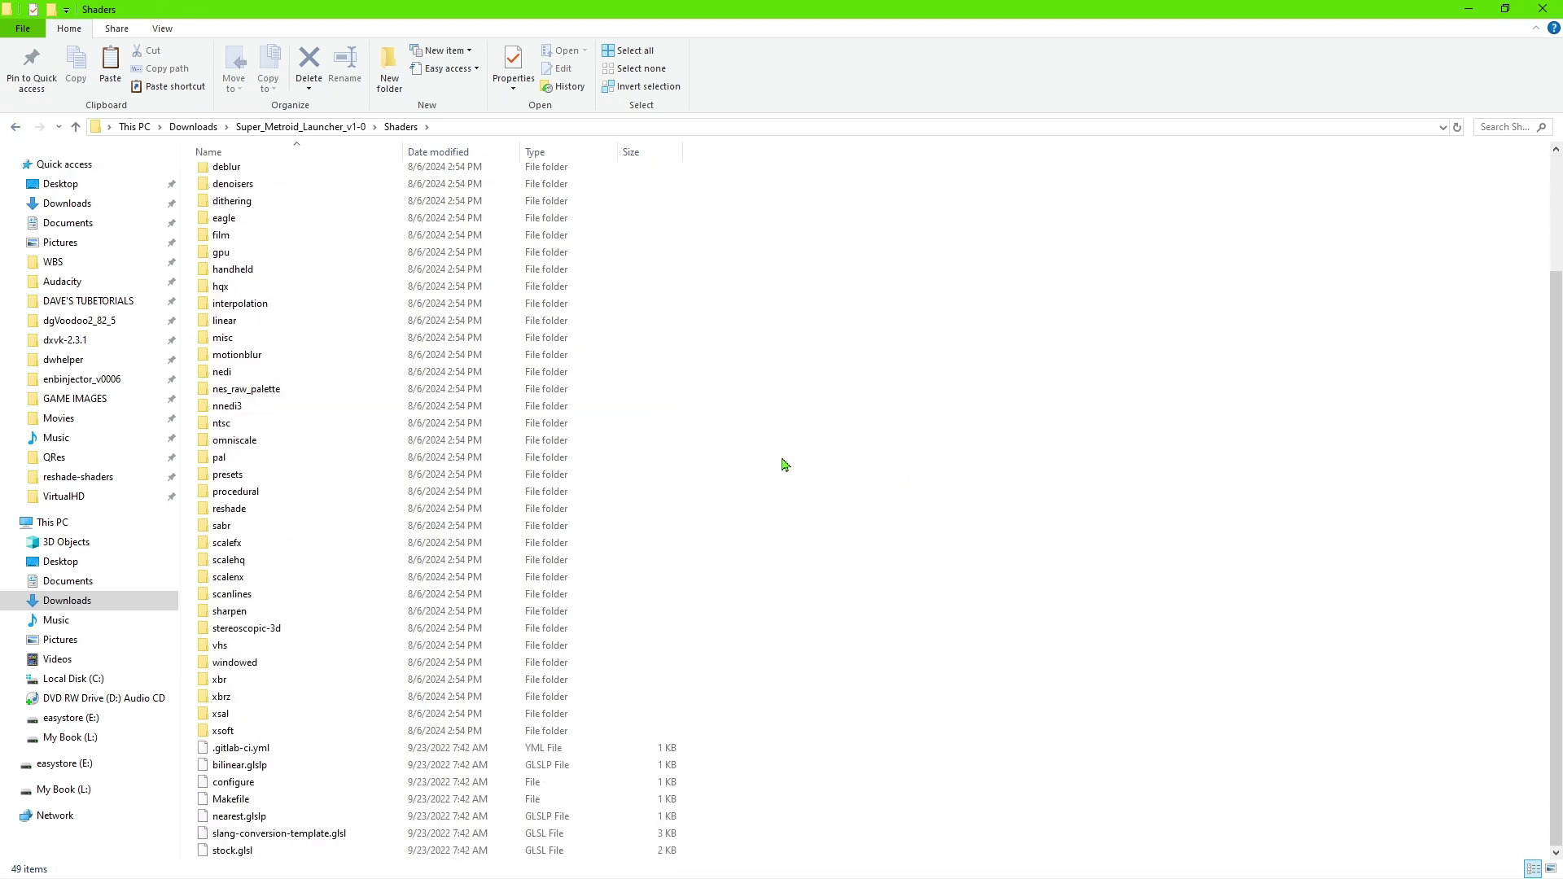
{"action": "scroll", "coordinate": [774, 529], "scroll_direction": "up", "scroll_amount": 3}
{"action": "left_click", "coordinate": [15, 128]}
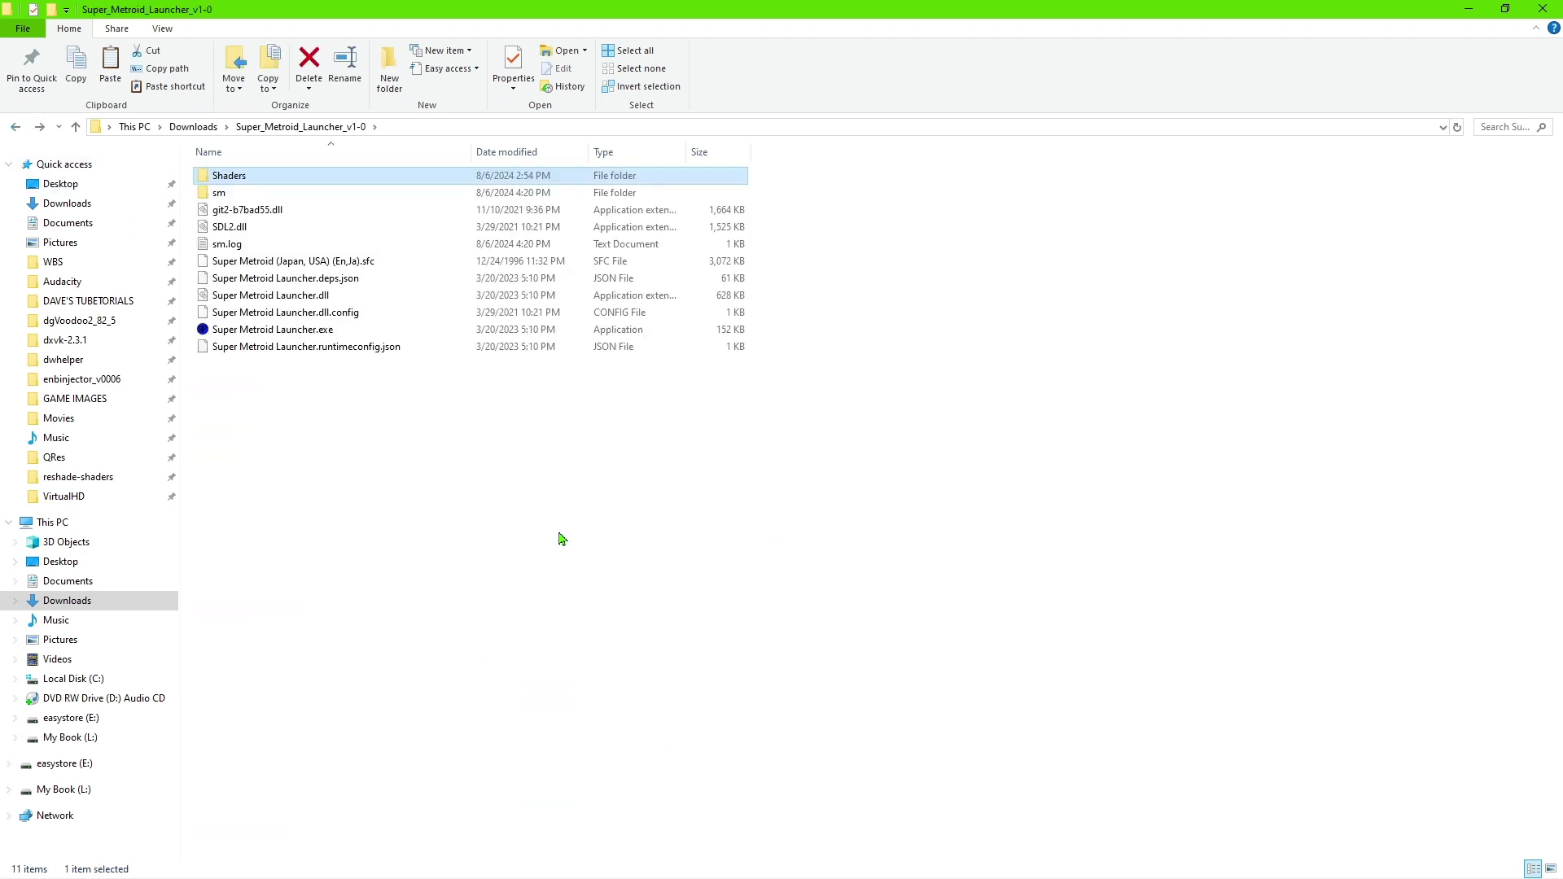
- Enable Use GLSL Shader in the launcher settings, switching the render method to OpenGL
{"action": "left_click", "coordinate": [672, 570]}
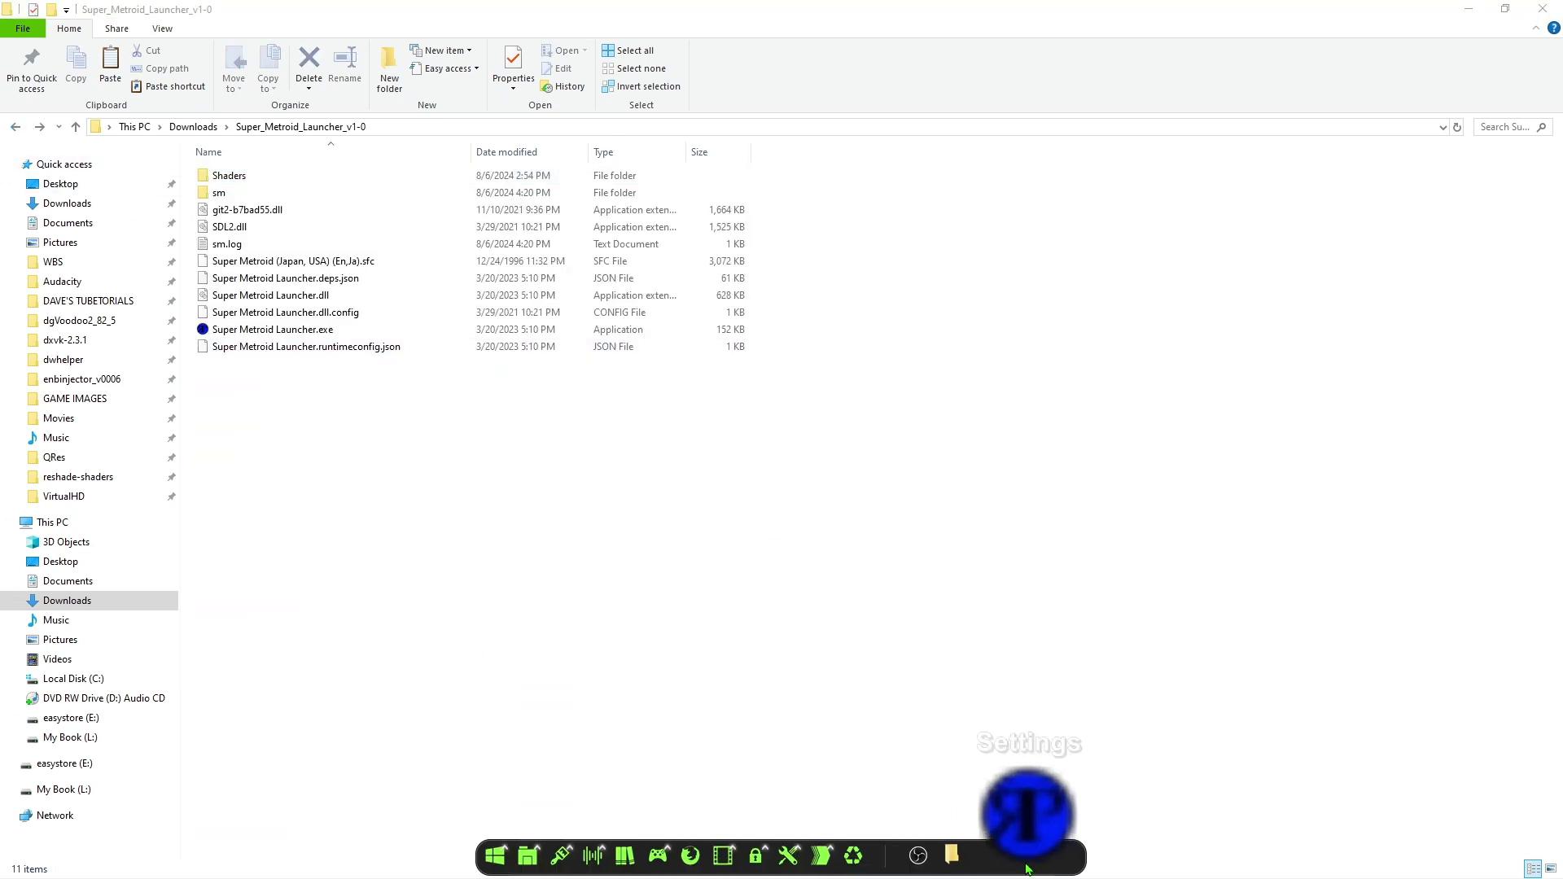
{"action": "left_click", "coordinate": [1026, 864]}
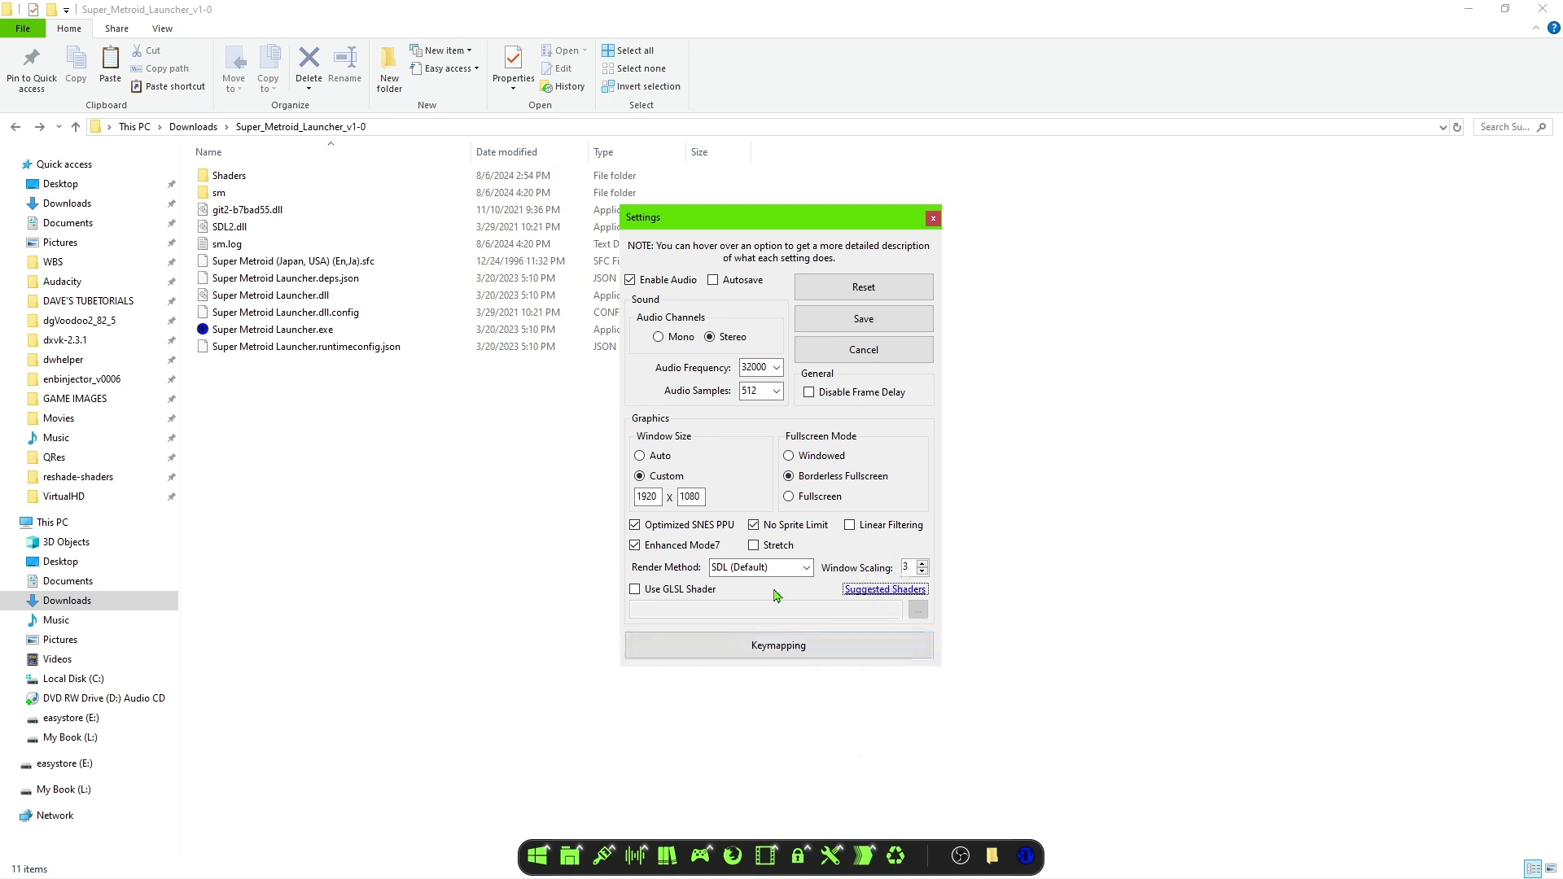
{"action": "left_click", "coordinate": [635, 591]}
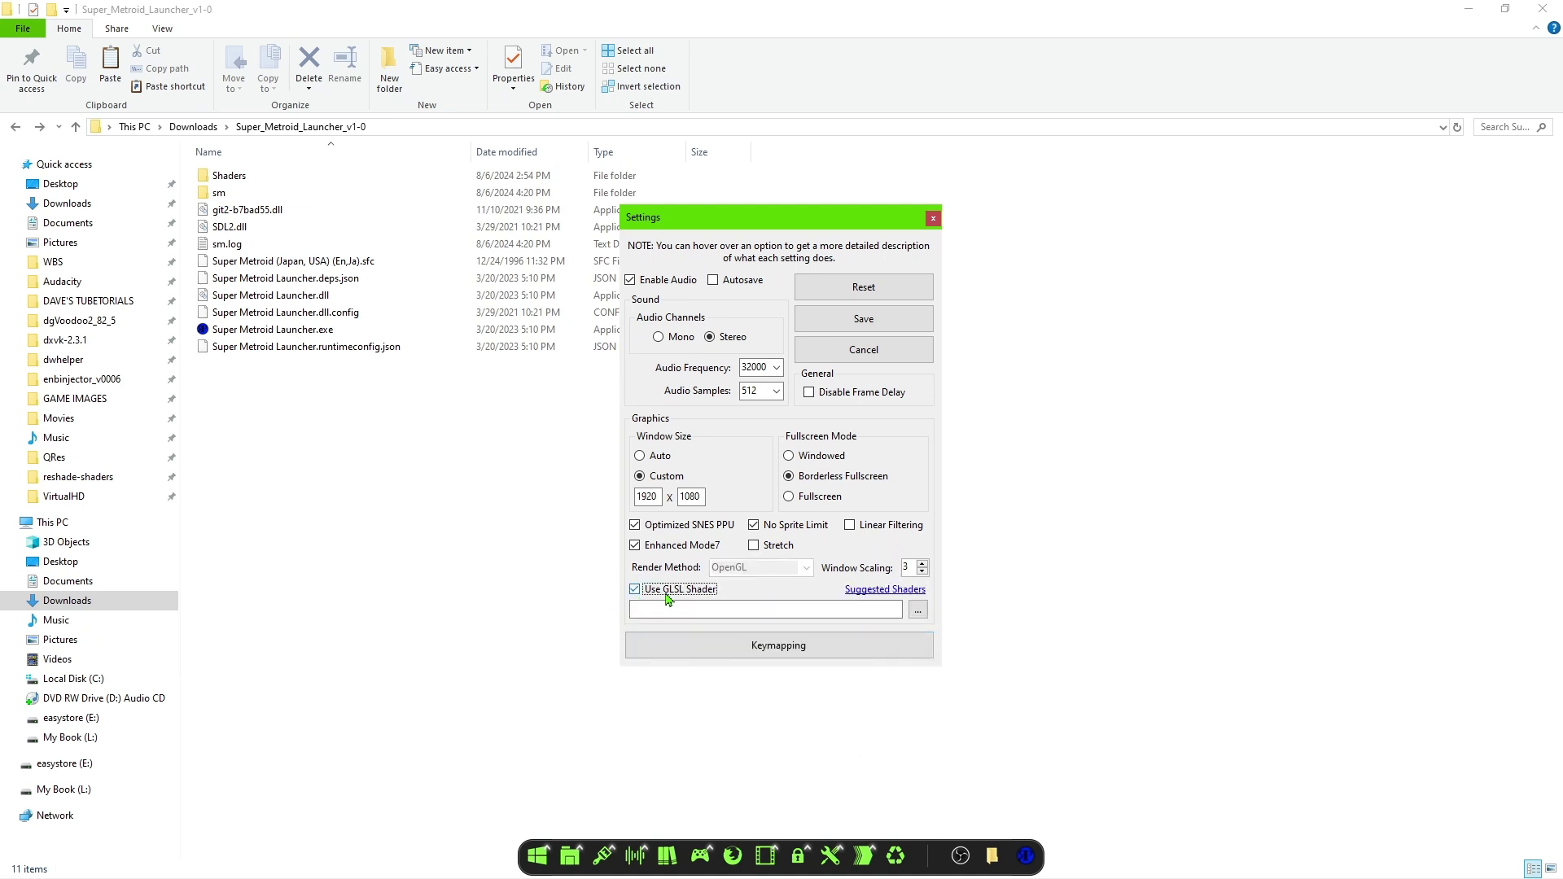
{"action": "left_click", "coordinate": [877, 592]}
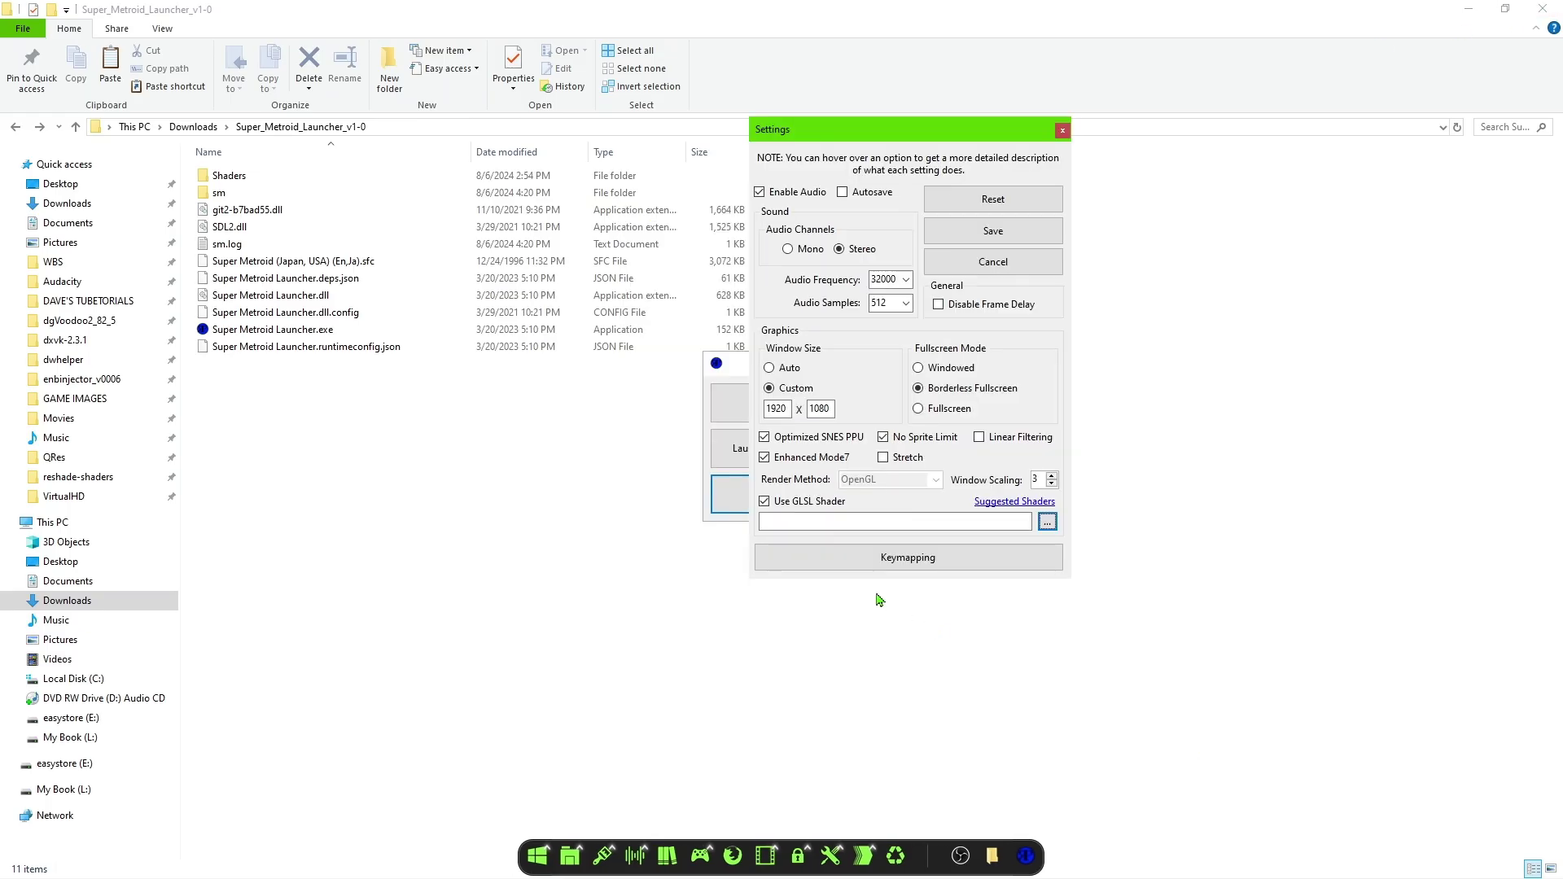
- Set the shader path to the 6xbrz-linear.glslp preset in Shaders > xbrz
{"action": "left_click", "coordinate": [1048, 521]}
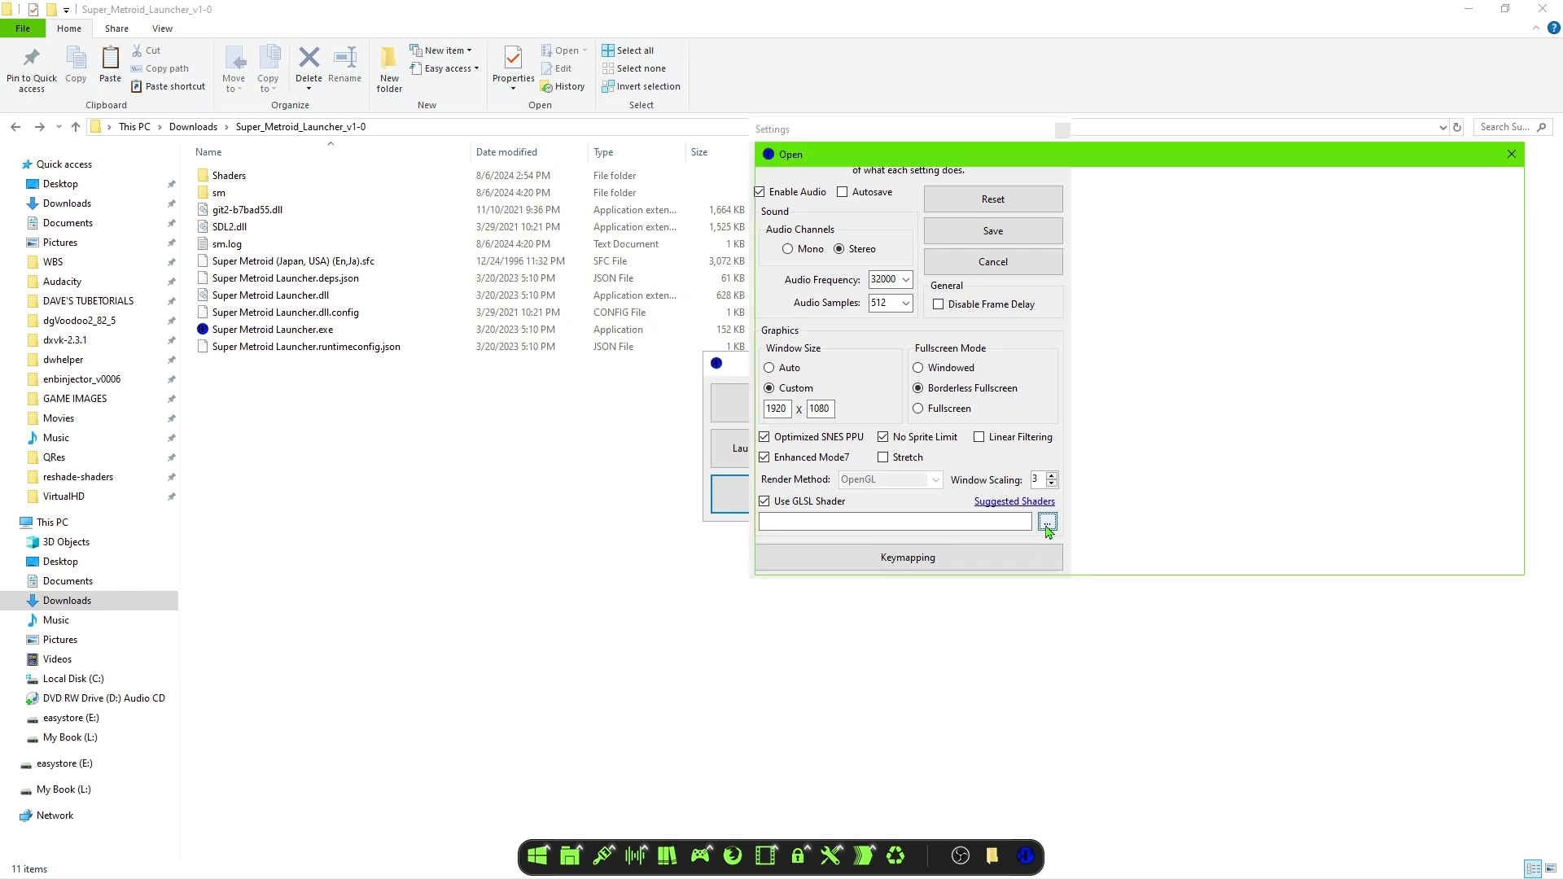
{"action": "double_click", "coordinate": [1050, 255]}
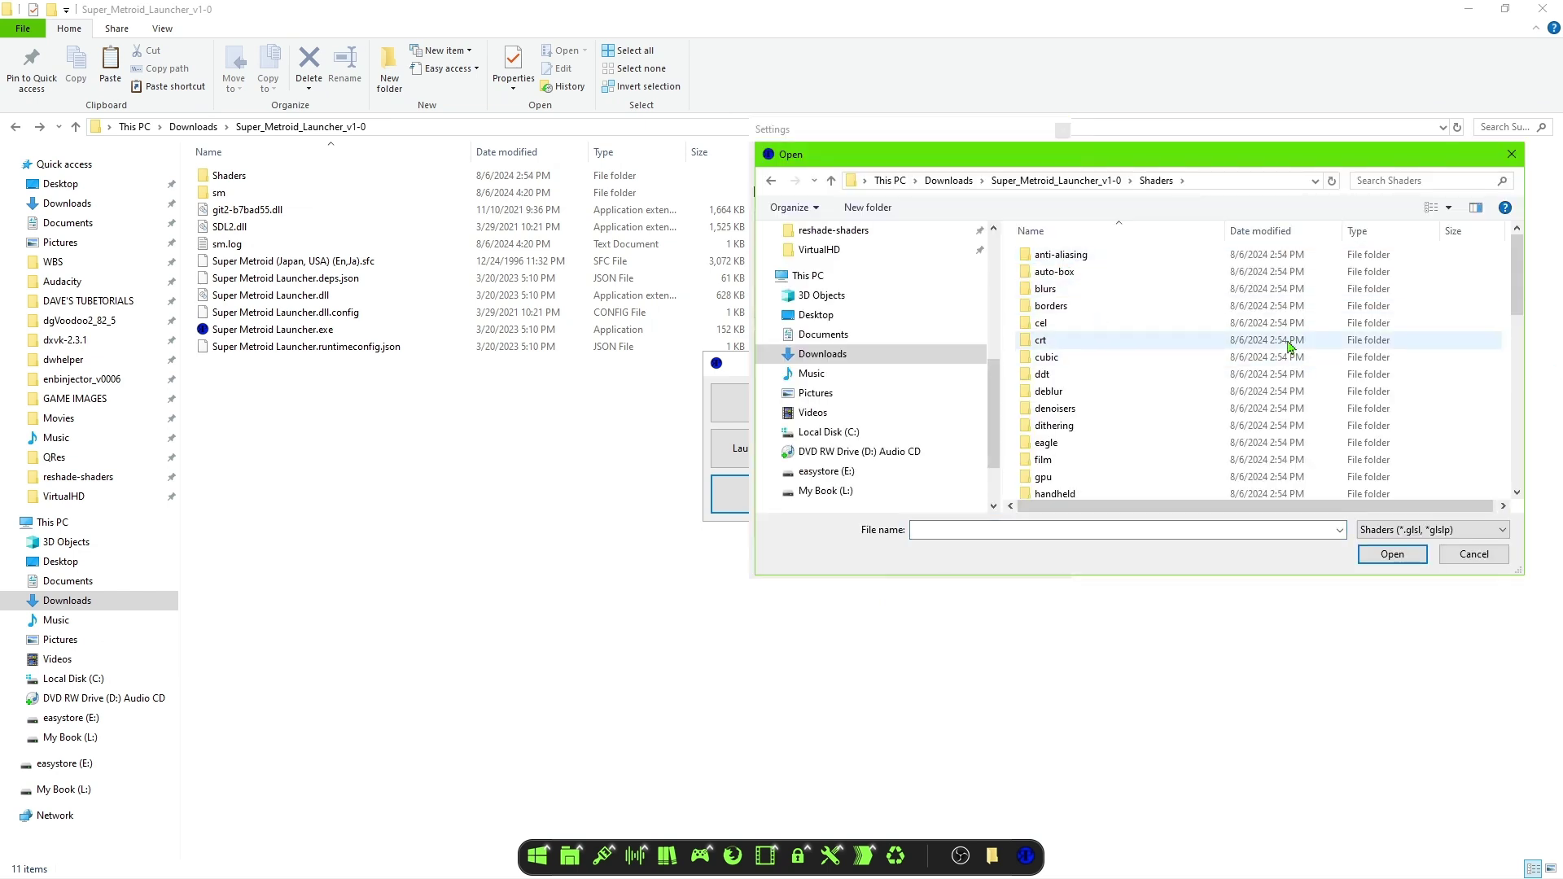
{"action": "left_click_drag", "start_coordinate": [1518, 295], "coordinate": [1502, 426]}
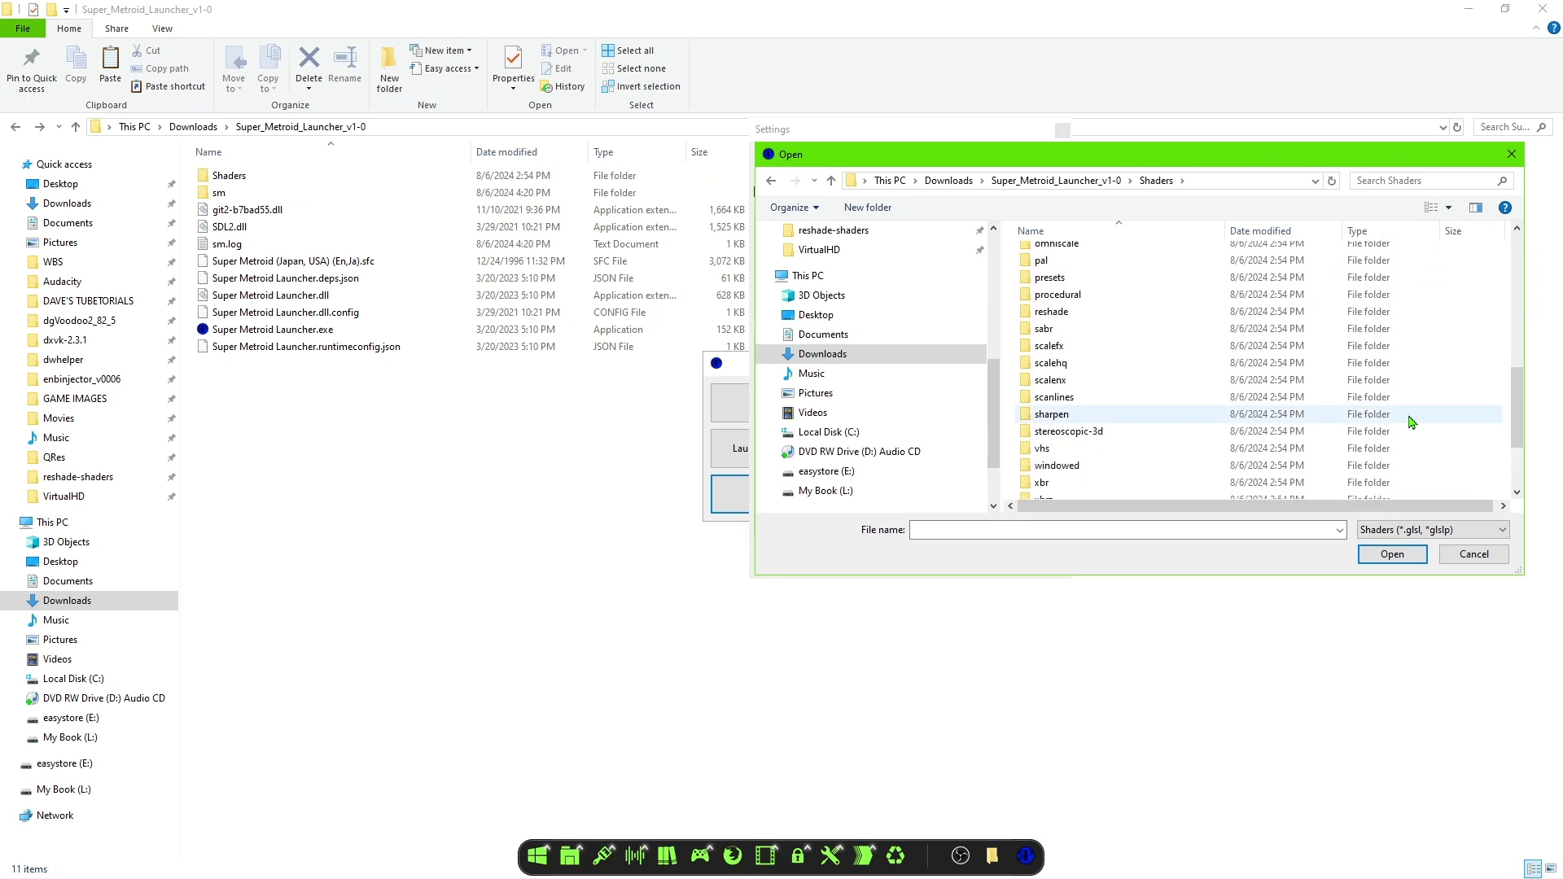
{"action": "scroll", "coordinate": [1074, 453], "scroll_direction": "down", "scroll_amount": 2}
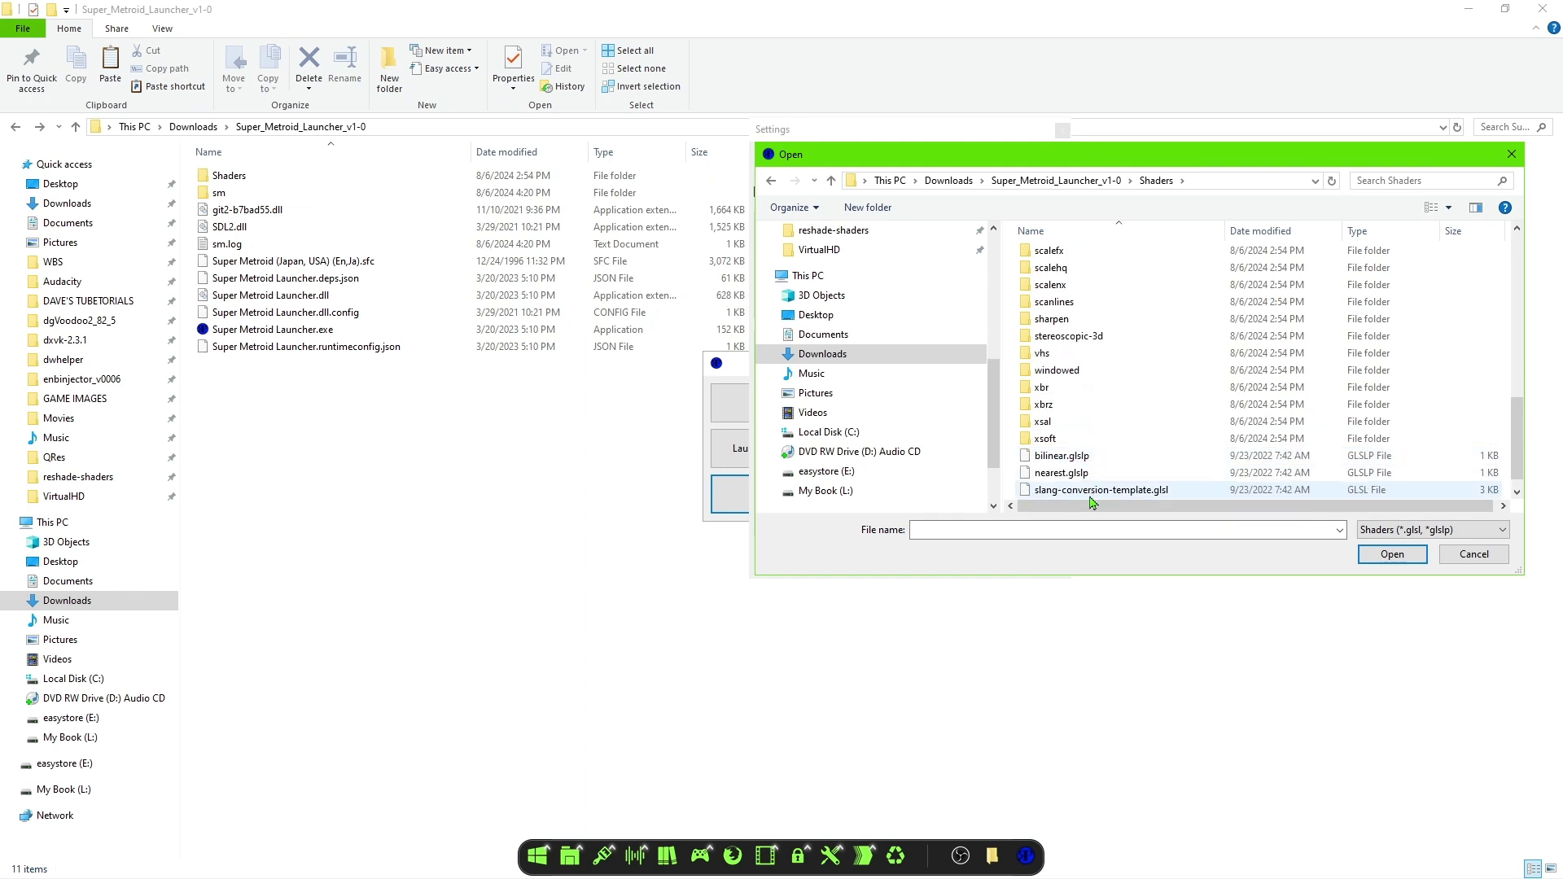
{"action": "double_click", "coordinate": [1042, 404]}
{"action": "left_click", "coordinate": [1066, 309]}
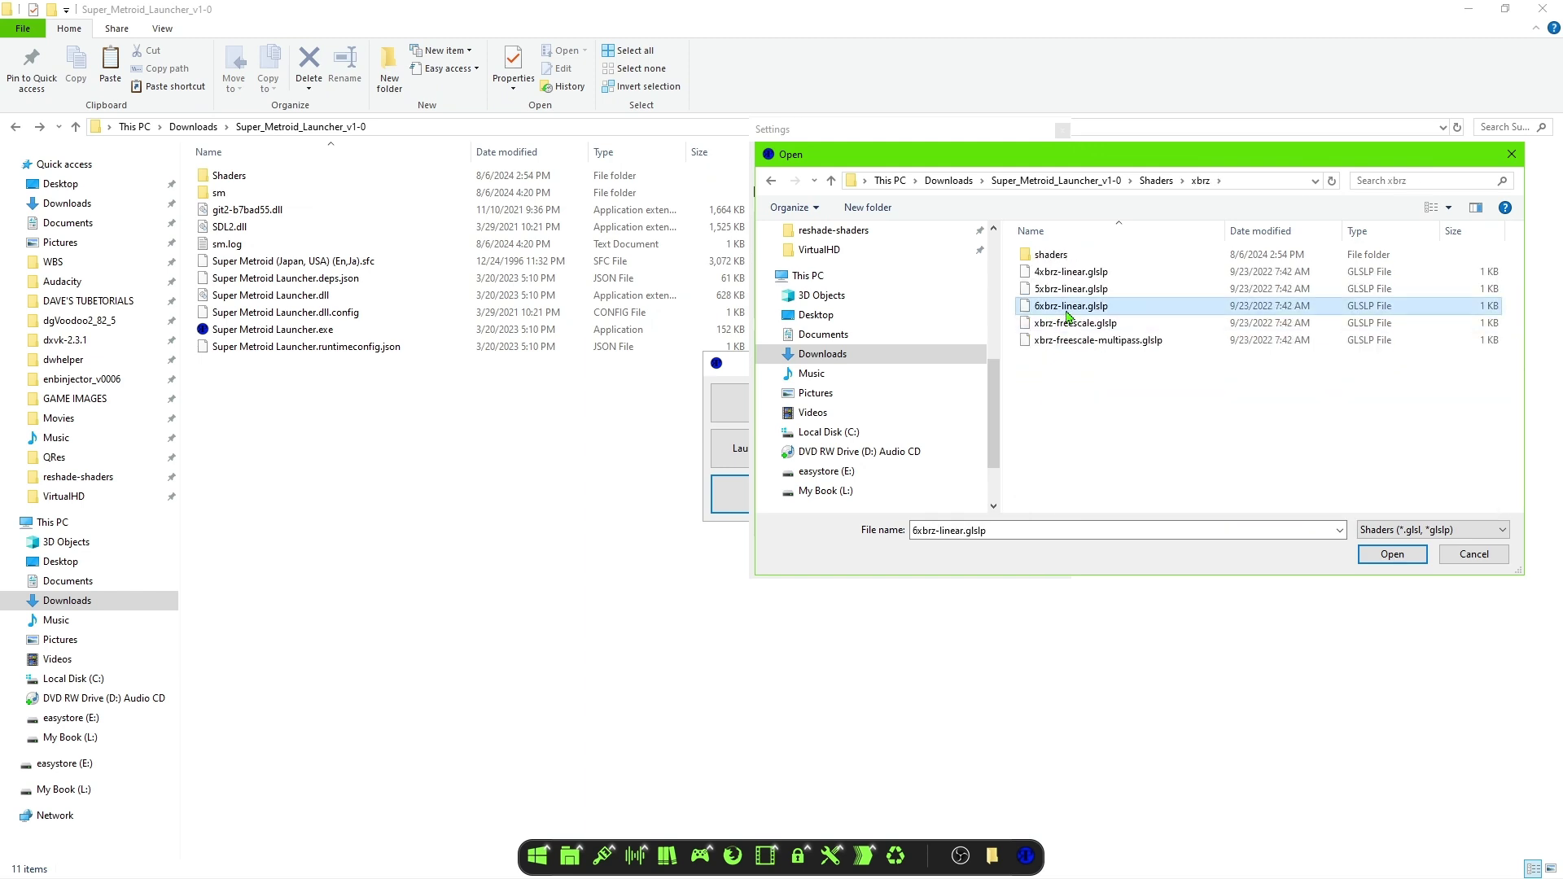
{"action": "left_click", "coordinate": [1383, 554]}
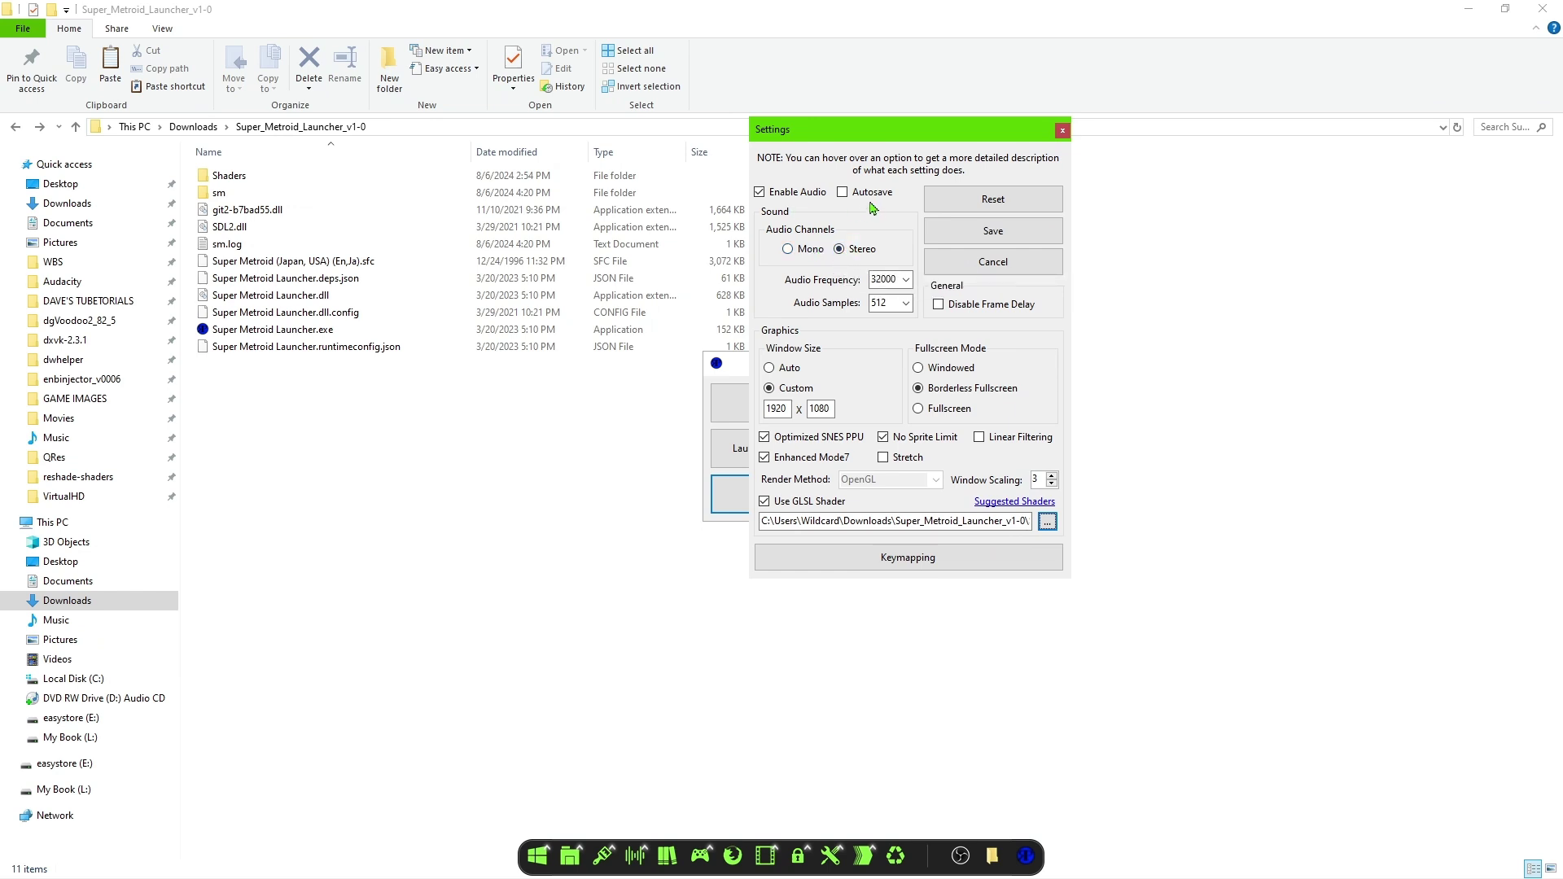
- Choose 48000 as the audio frequency, enable Stretch and Linear Filtering, and save the settings
{"action": "left_click", "coordinate": [906, 280]}
{"action": "left_click", "coordinate": [885, 295]}
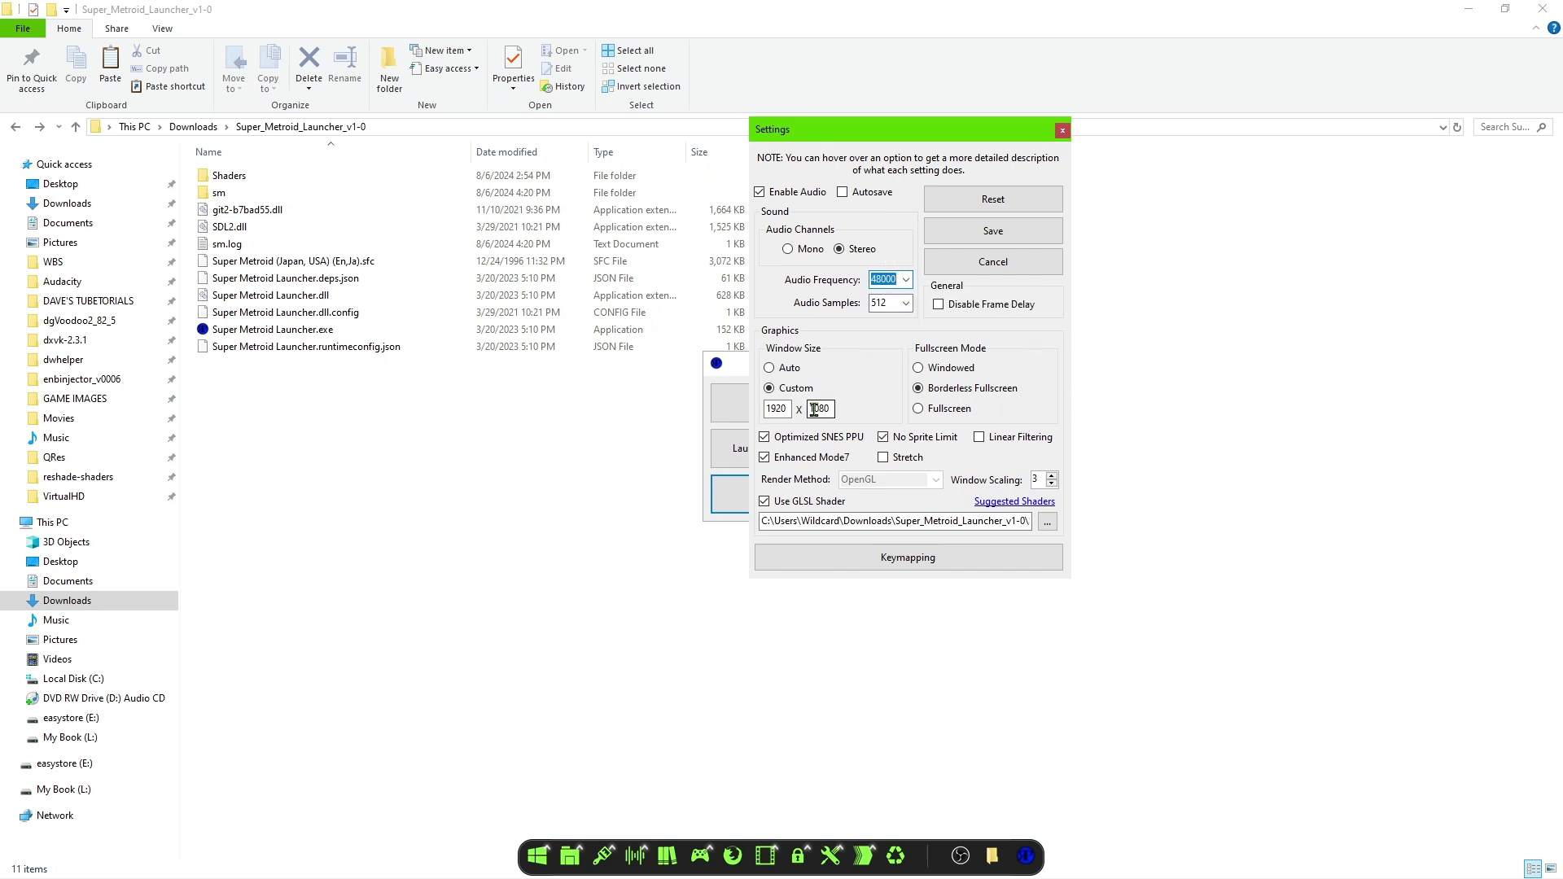
{"action": "left_click", "coordinate": [883, 457]}
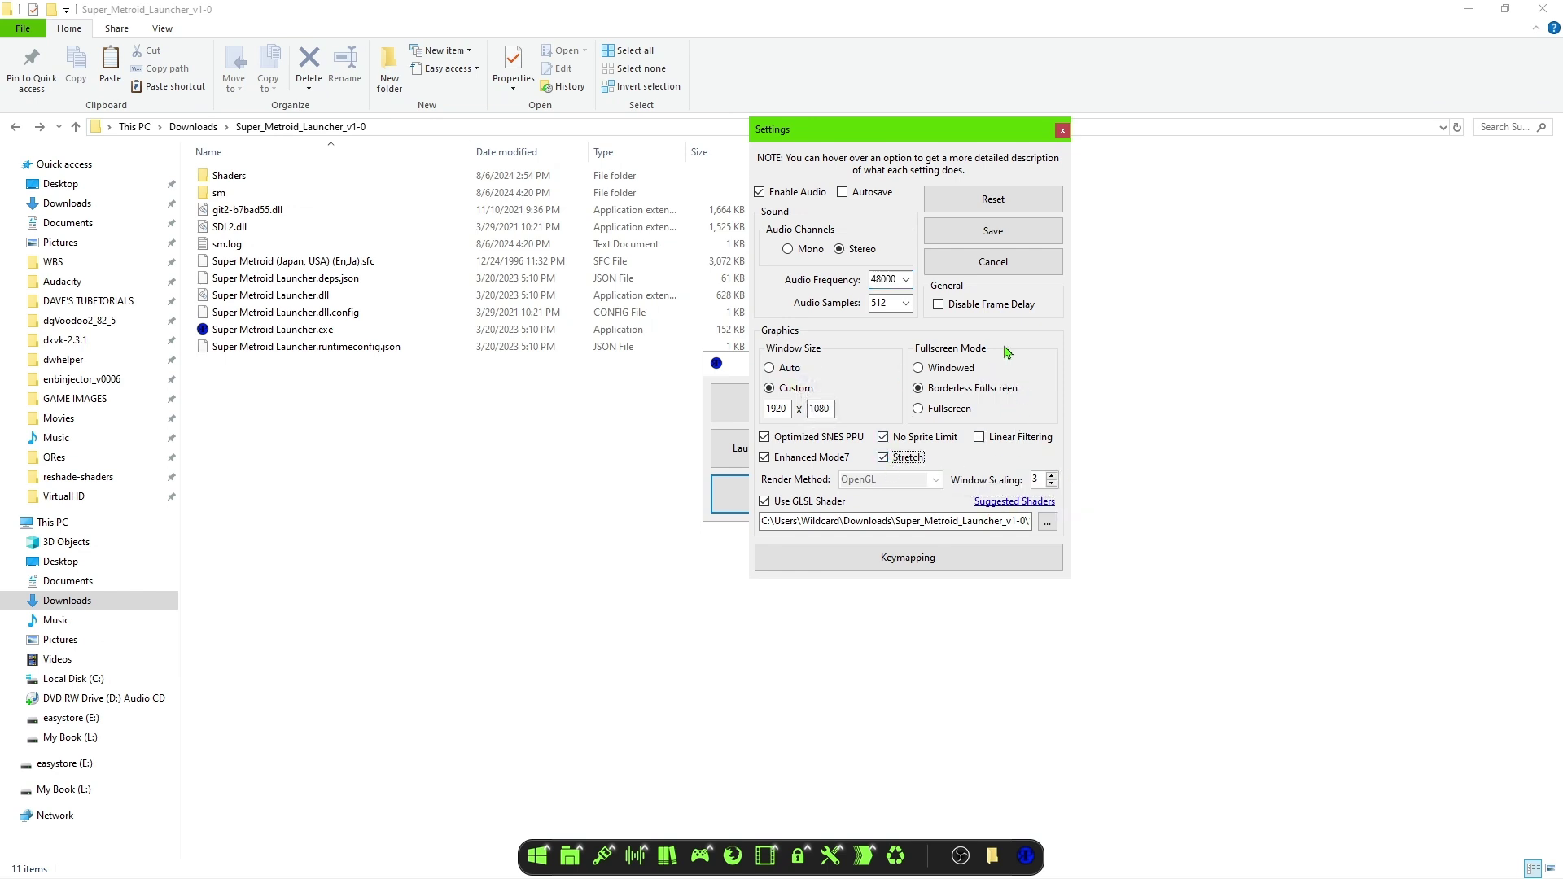
{"action": "left_click", "coordinate": [980, 439]}
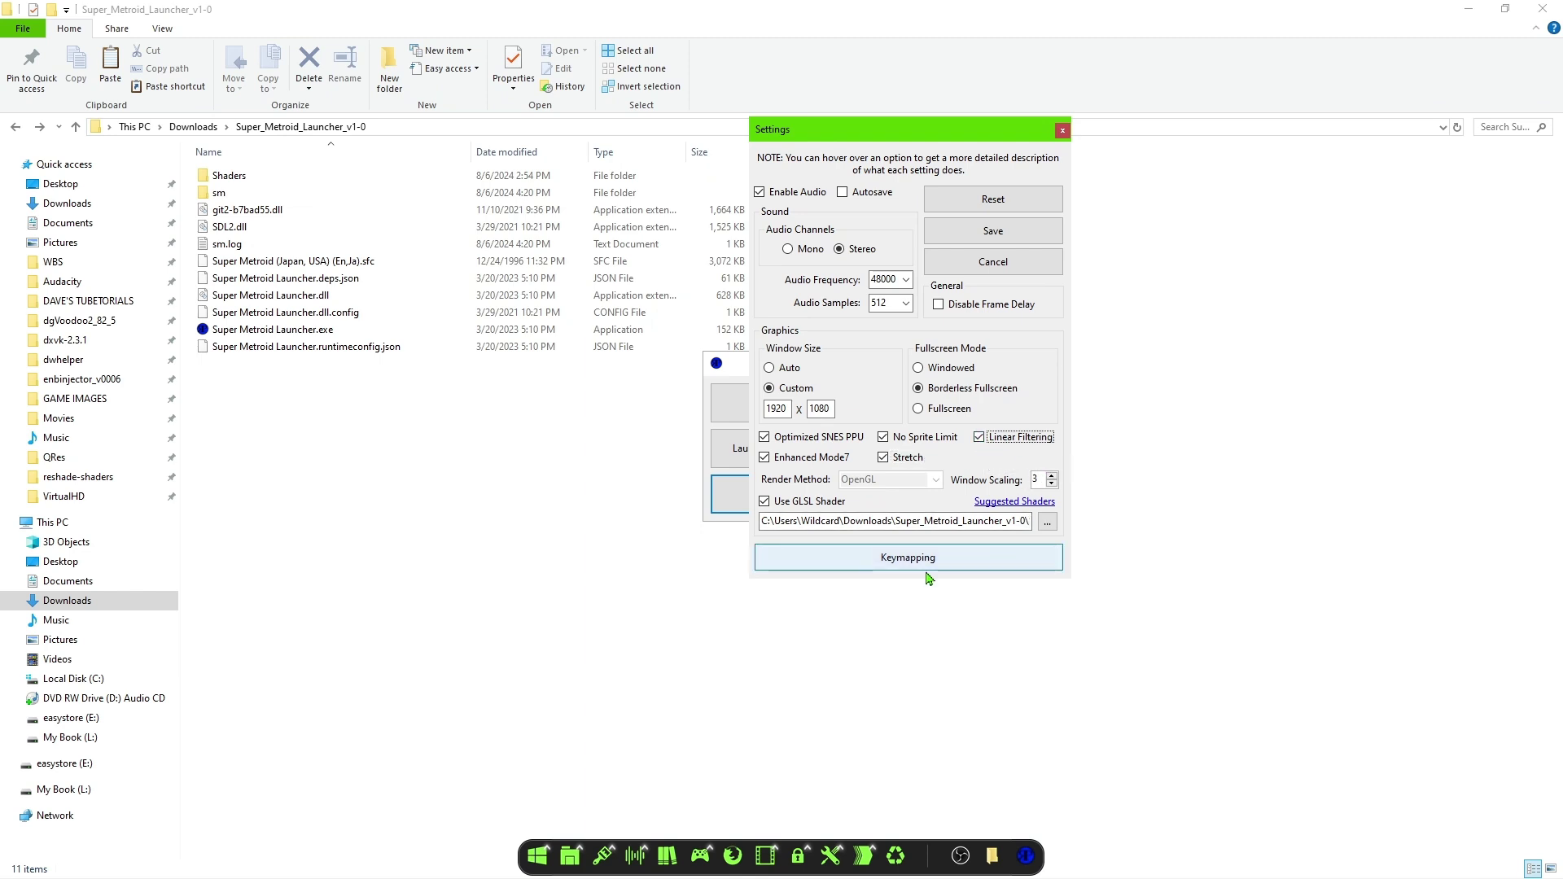
{"action": "left_click", "coordinate": [997, 234]}
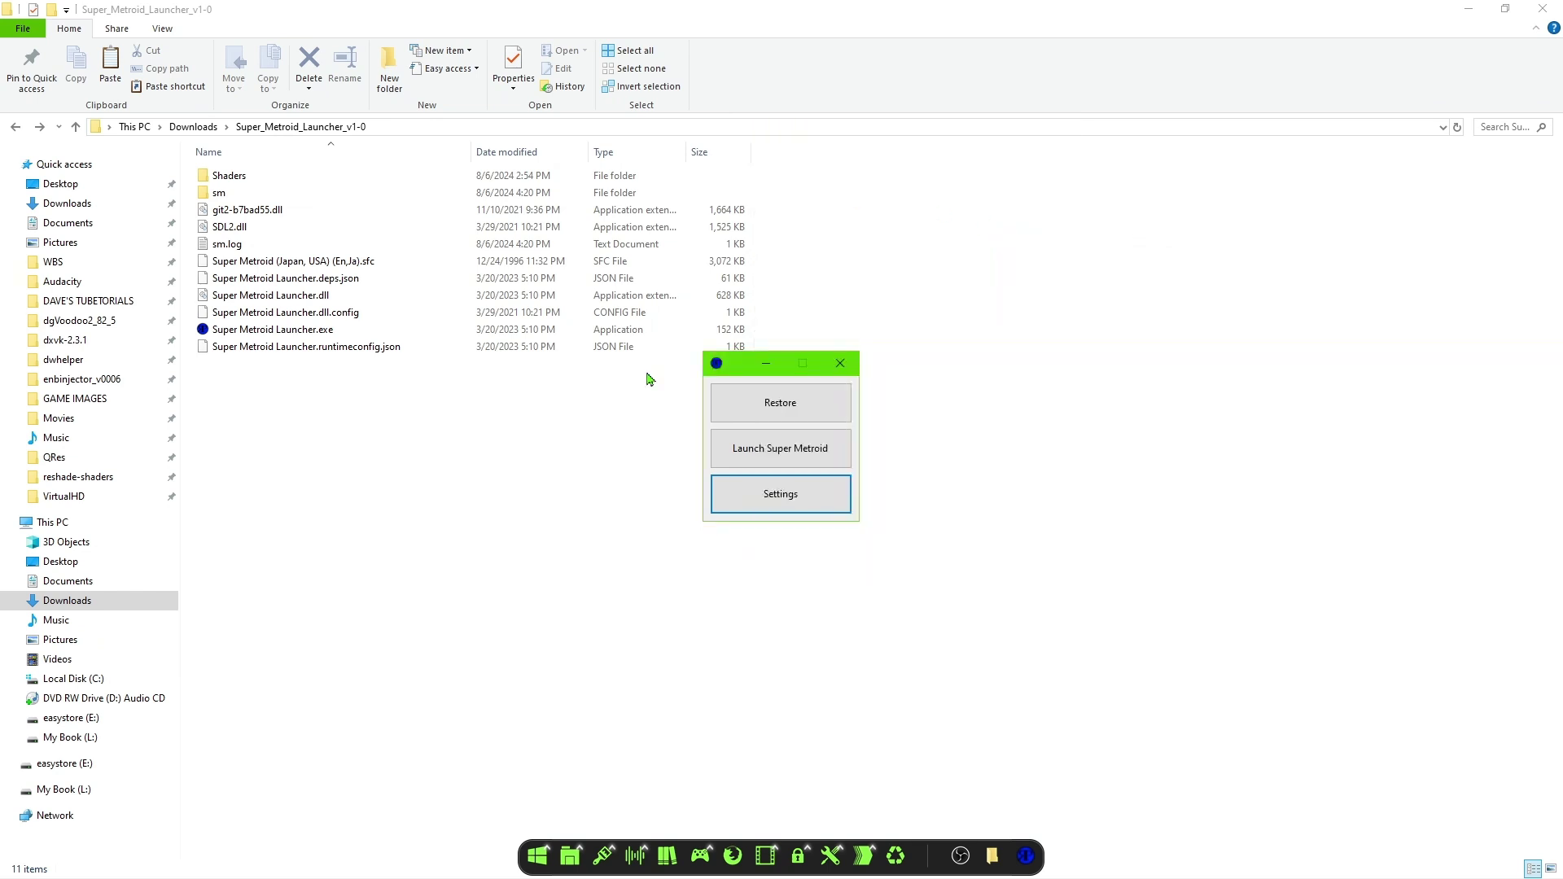
- Launch Super Metroid from the launcher window to bring up its title screen
{"action": "left_click", "coordinate": [794, 454]}
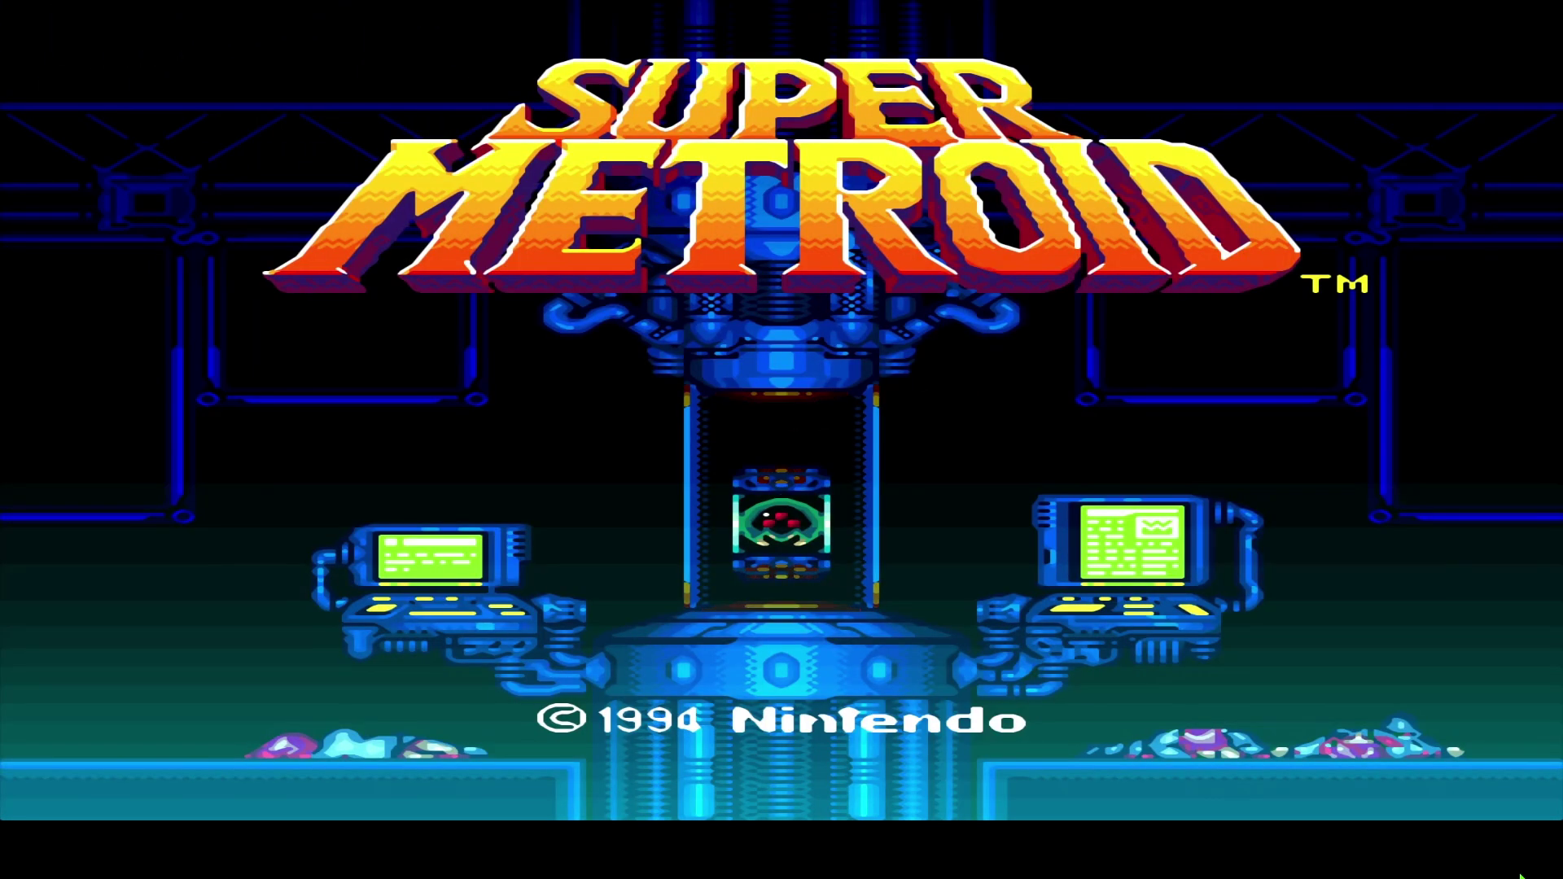
- From the title screen, begin a new game in save slot Samus A and skip the opening story
{"action": "key", "text": "Return"}
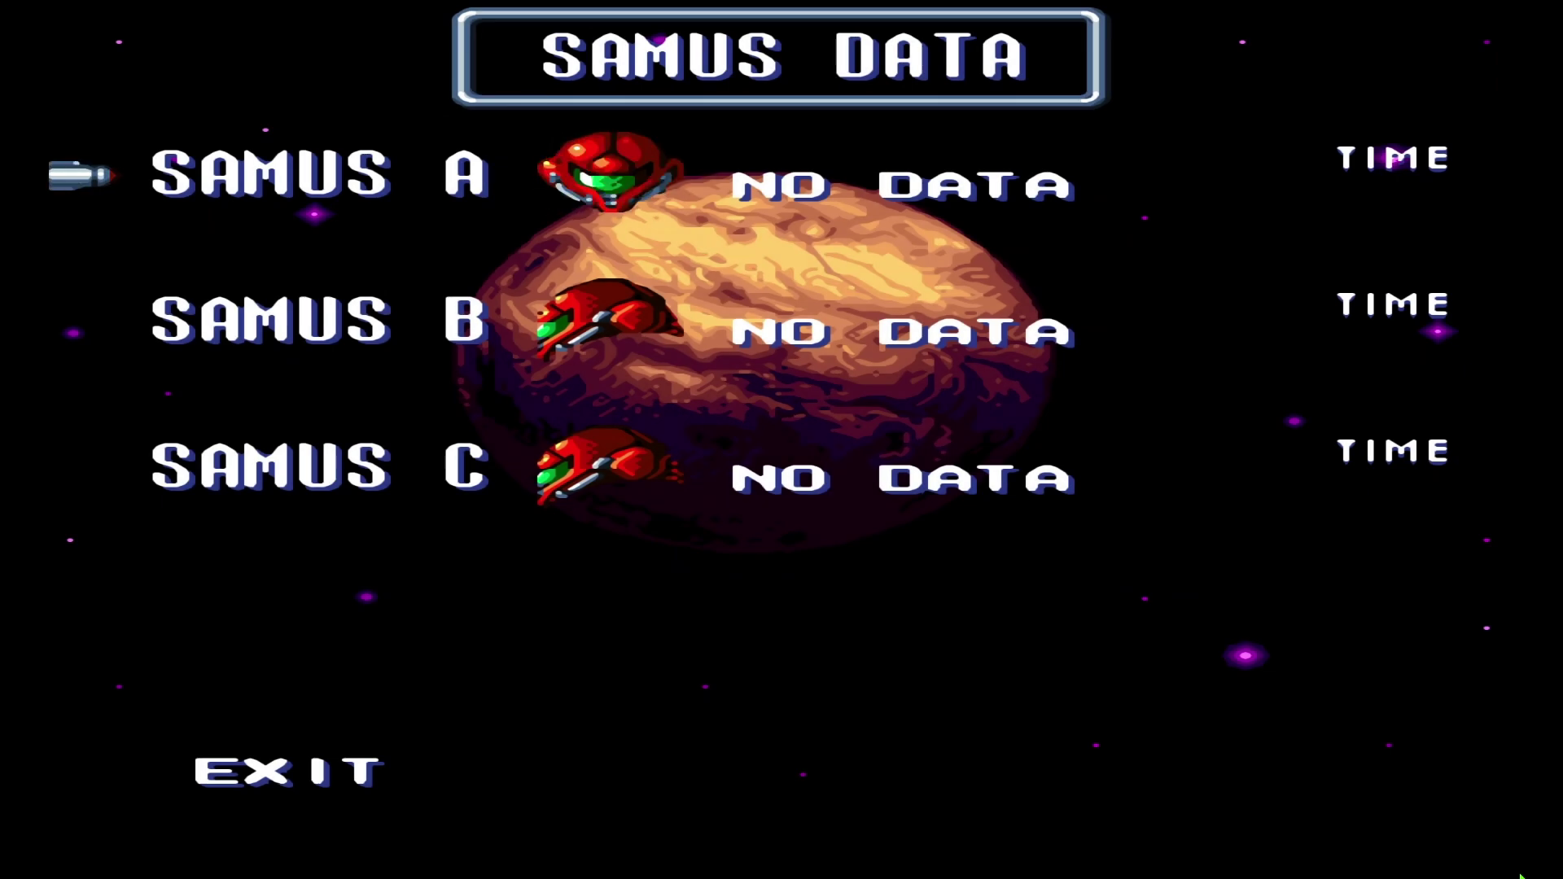
{"action": "key", "text": "Return"}
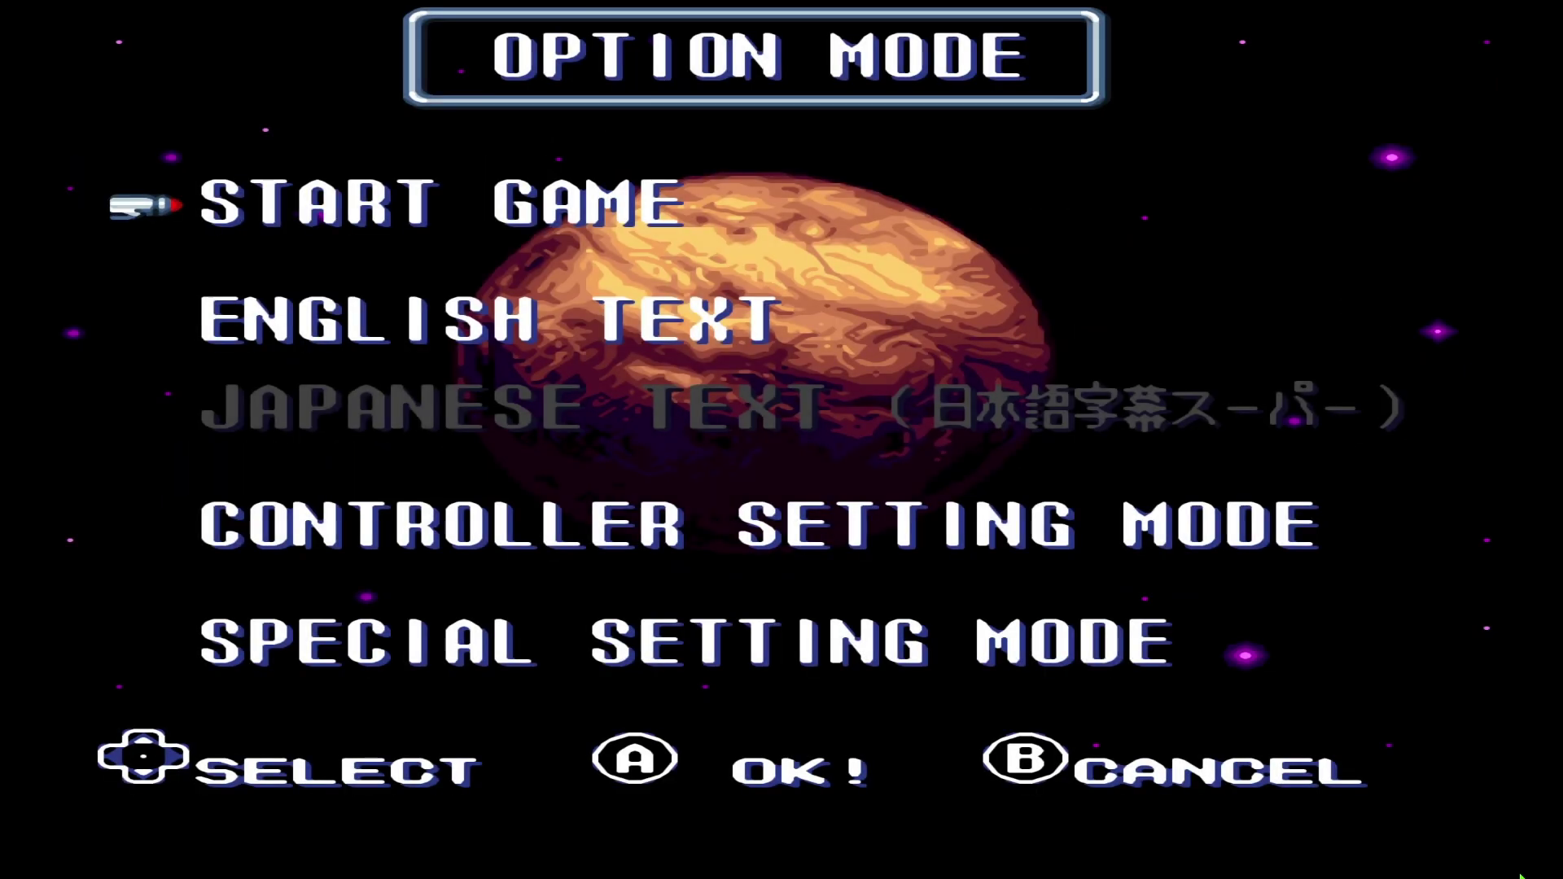
{"action": "key", "text": "Return"}
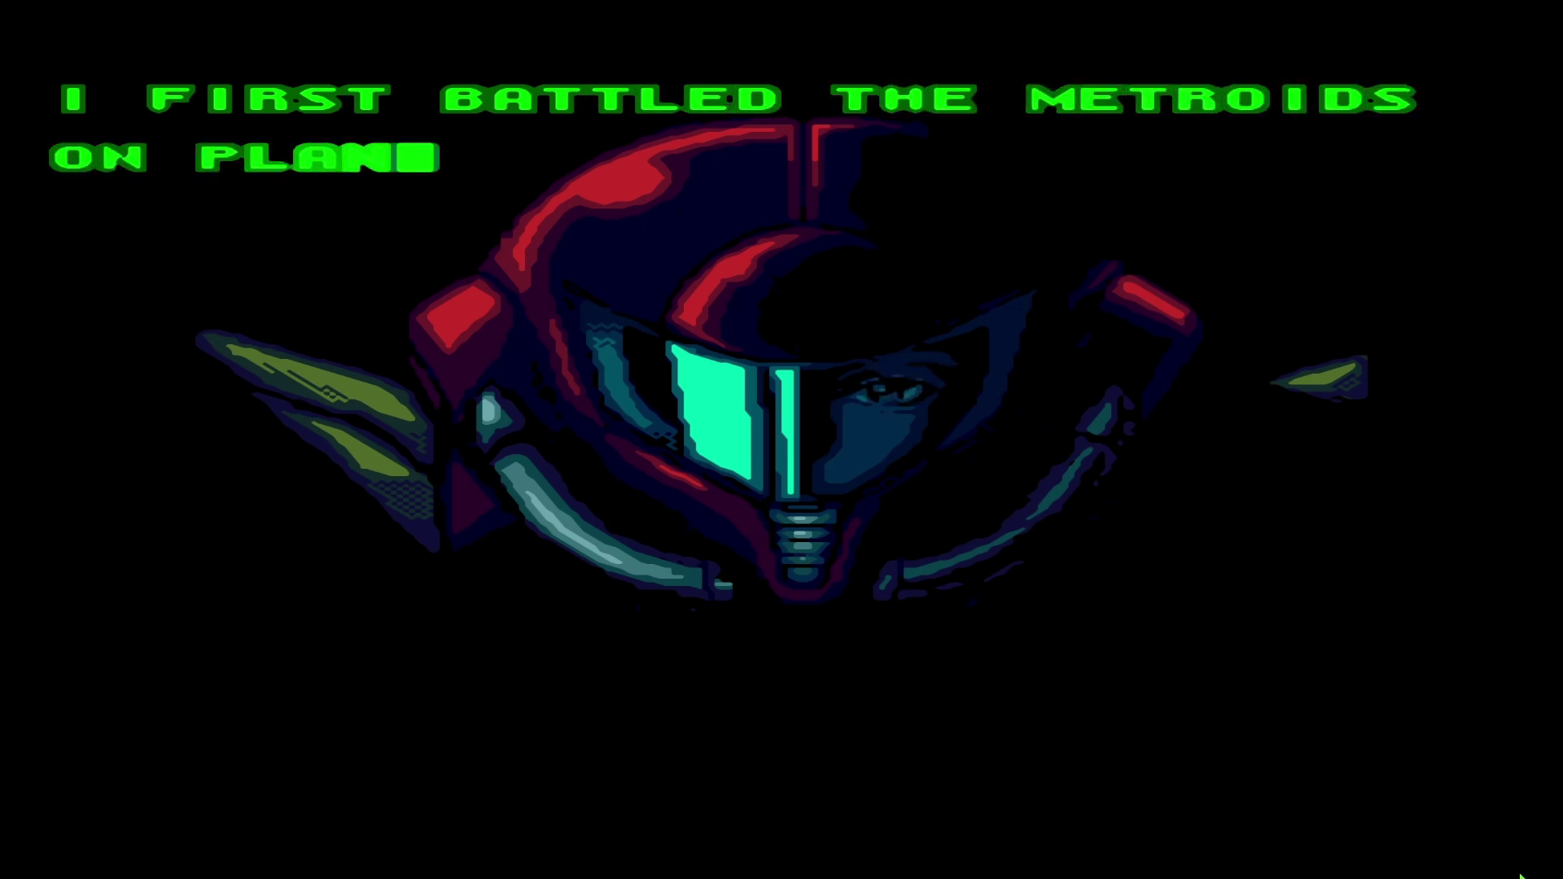
{"action": "key", "text": "Return"}
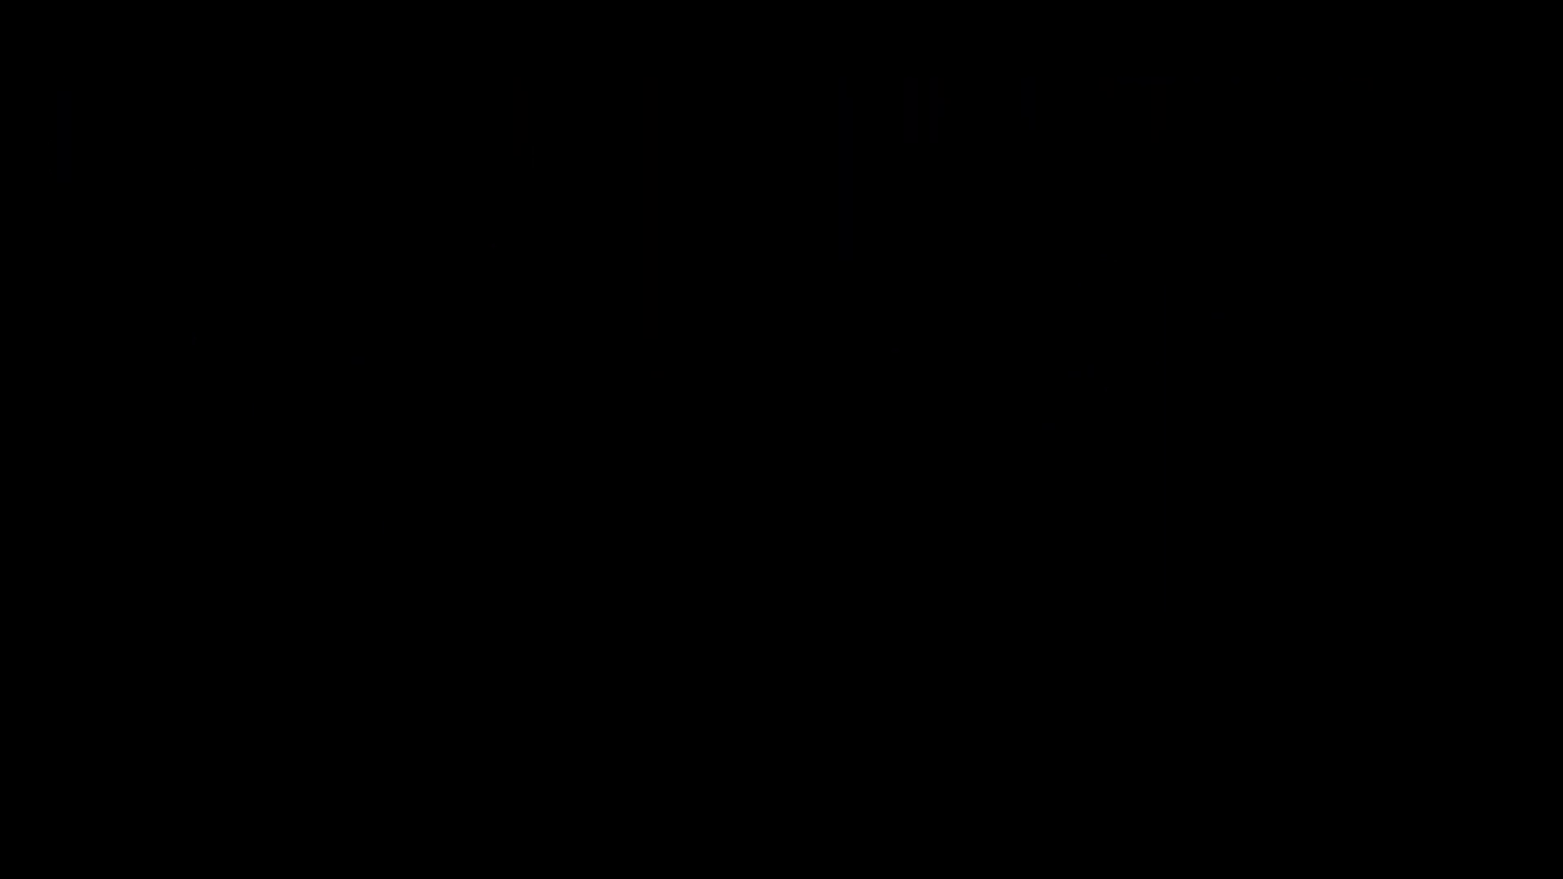